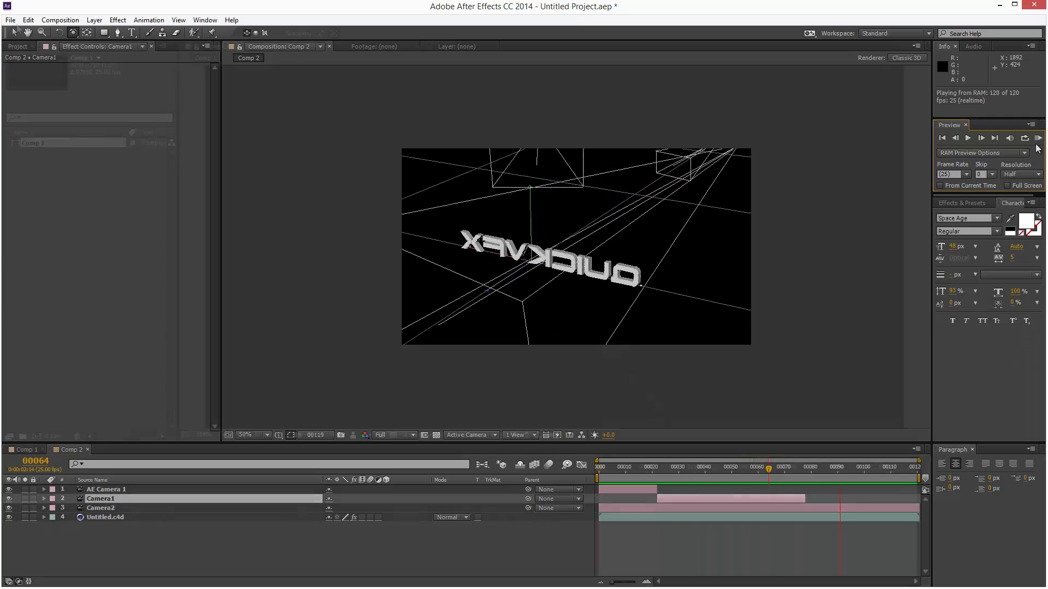
Create Comp 2 at HDV/HDTV 720 25 (1280×720, 25 fps) with a duration of 0120 frames.
click(60, 19)
click(71, 40)
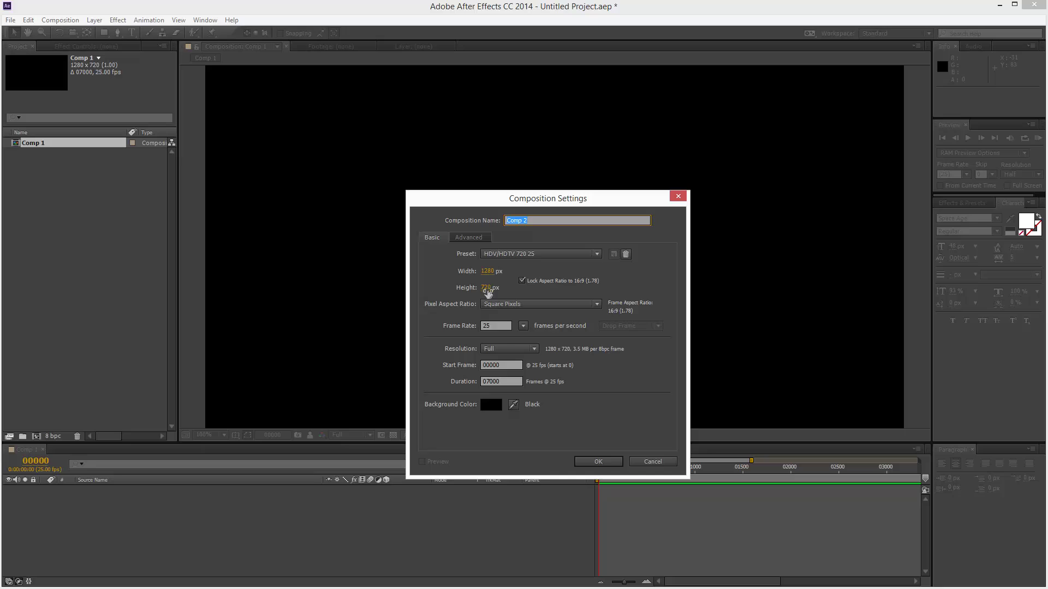
double_click(489, 381)
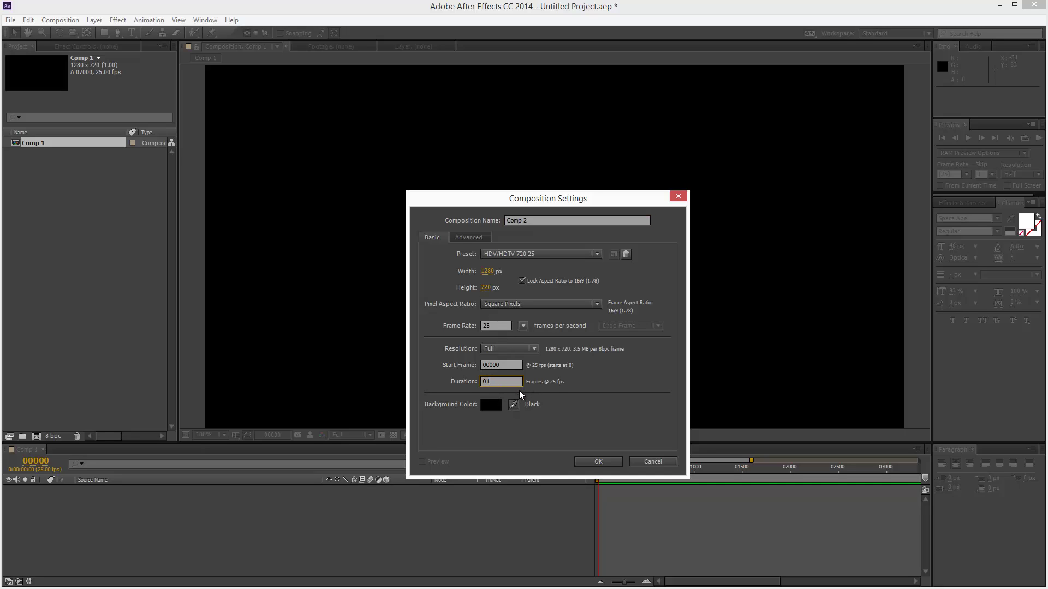
text(0120)
click(587, 462)
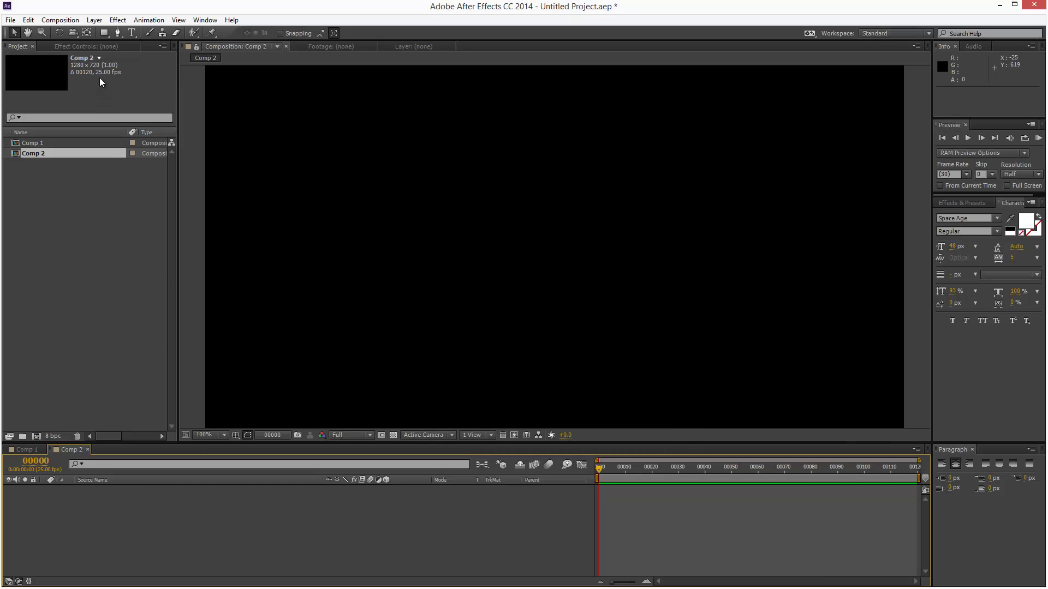
click(61, 20)
Save a new MAXON CINEMA 4D file as Untitled.c4d in D:\temp.
mouse_move(10, 21)
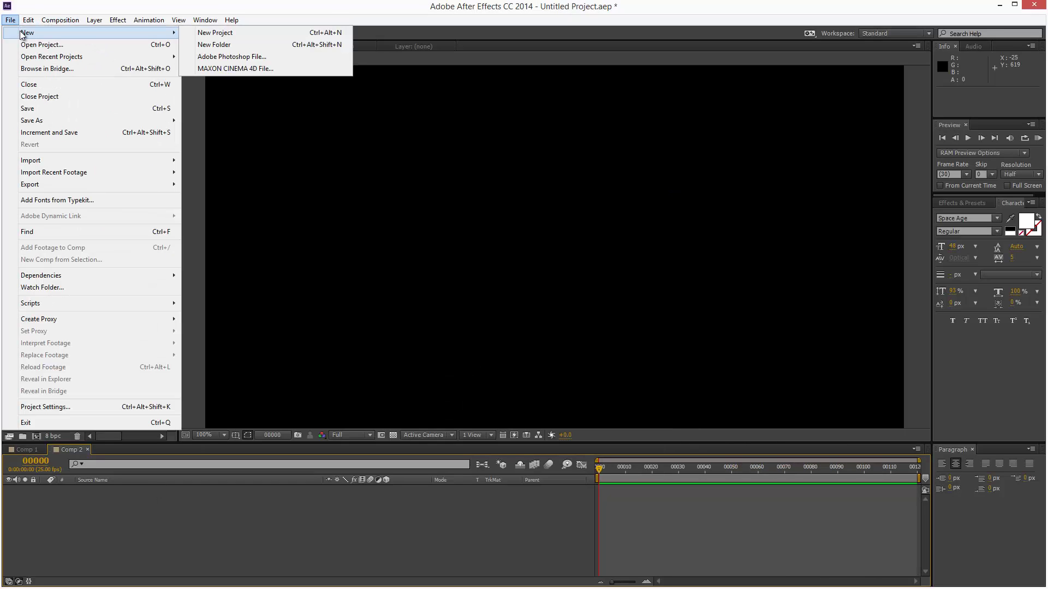
click(246, 69)
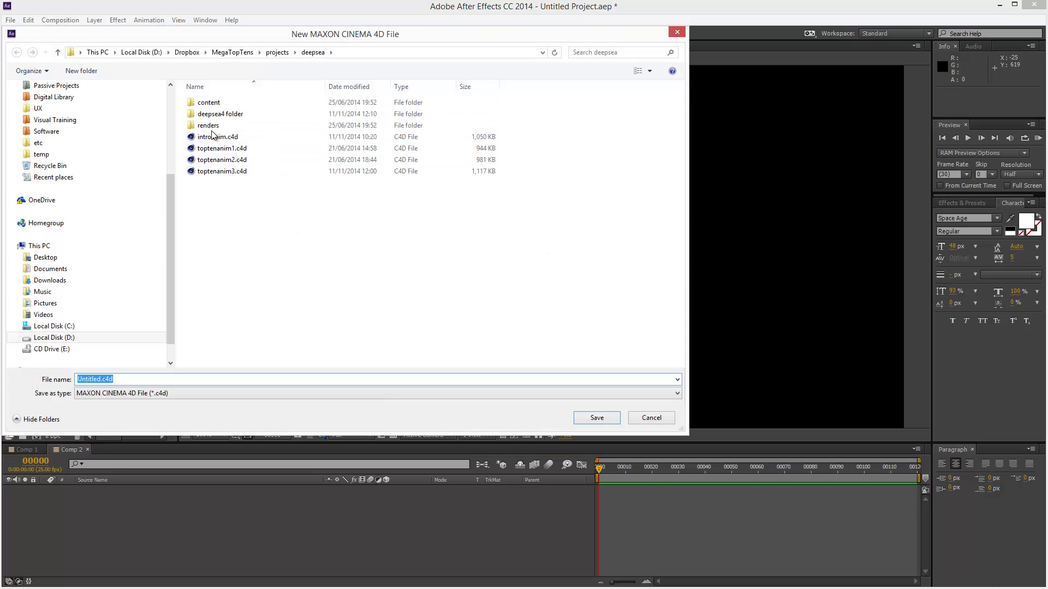
click(57, 155)
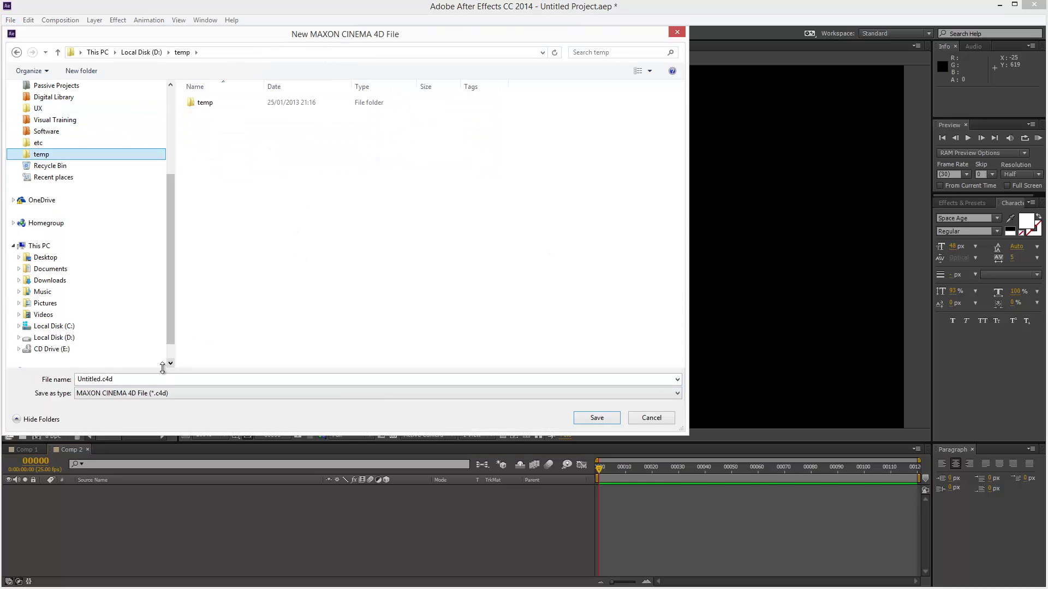
click(598, 419)
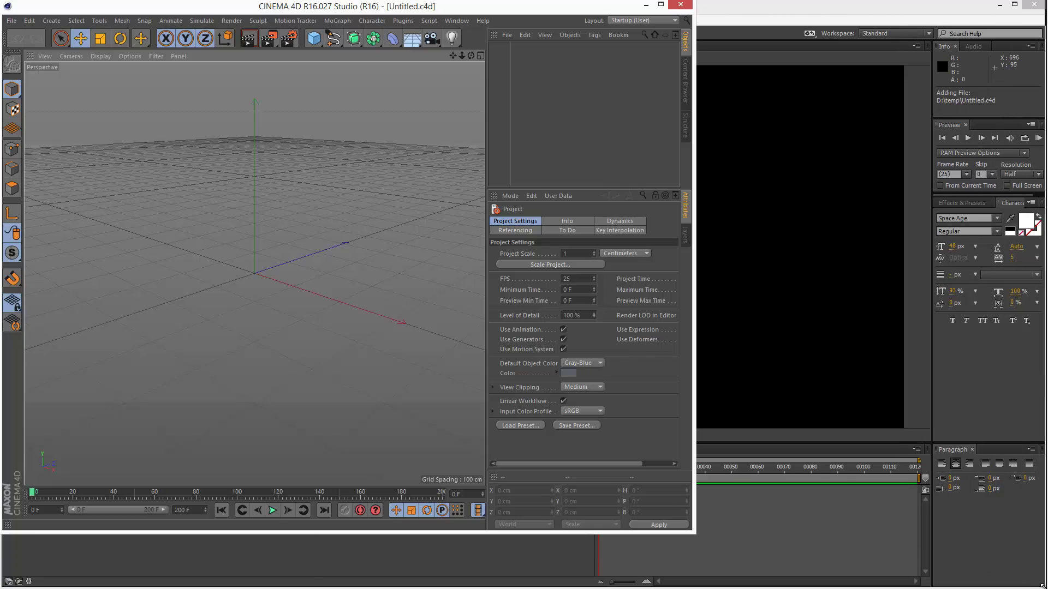
Maximise Cinema 4D and add a MoText object reading QuickVFX.
key(super+Up)
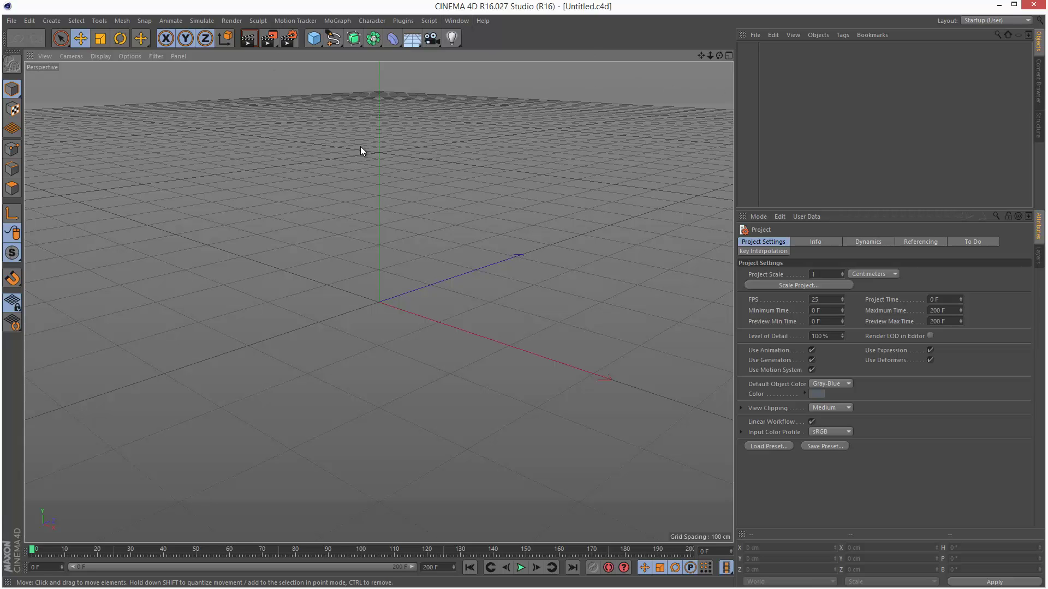
click(336, 21)
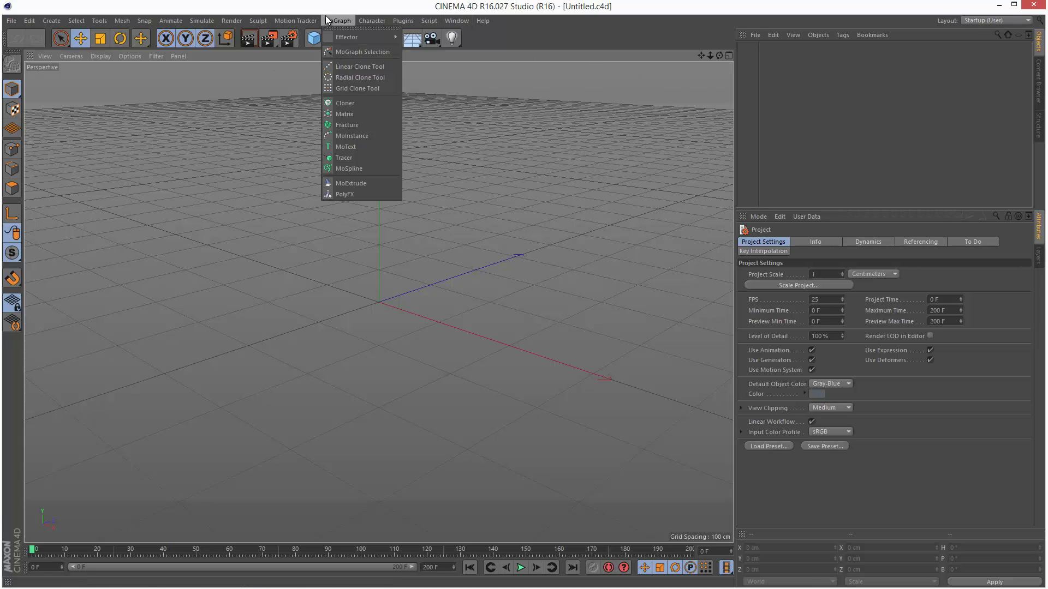
click(361, 146)
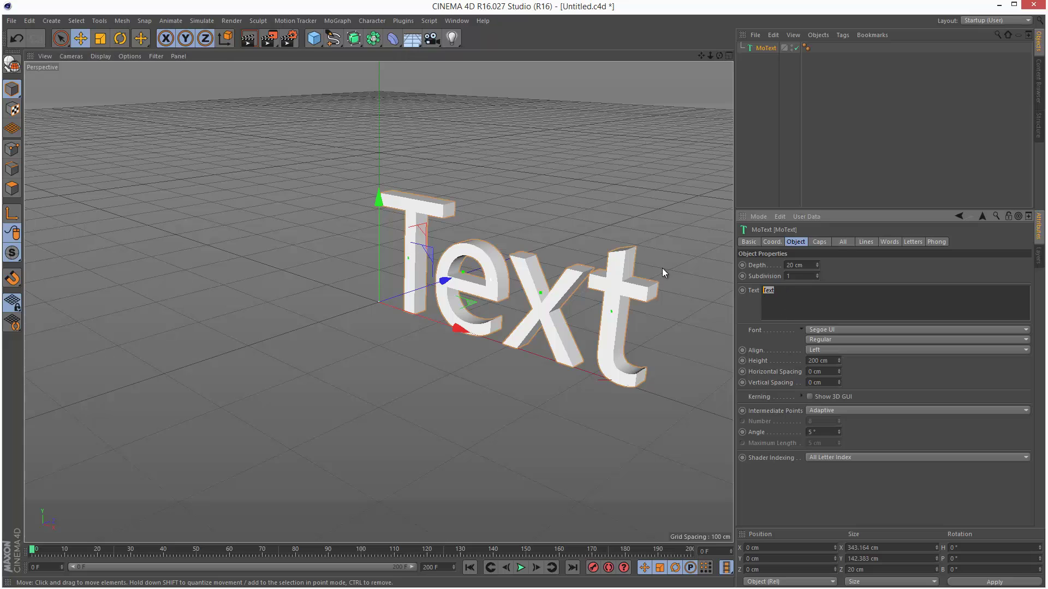
text(QuickVFX)
Set the MoText font to Terminator Real NFI and its height to 100 cm.
click(940, 161)
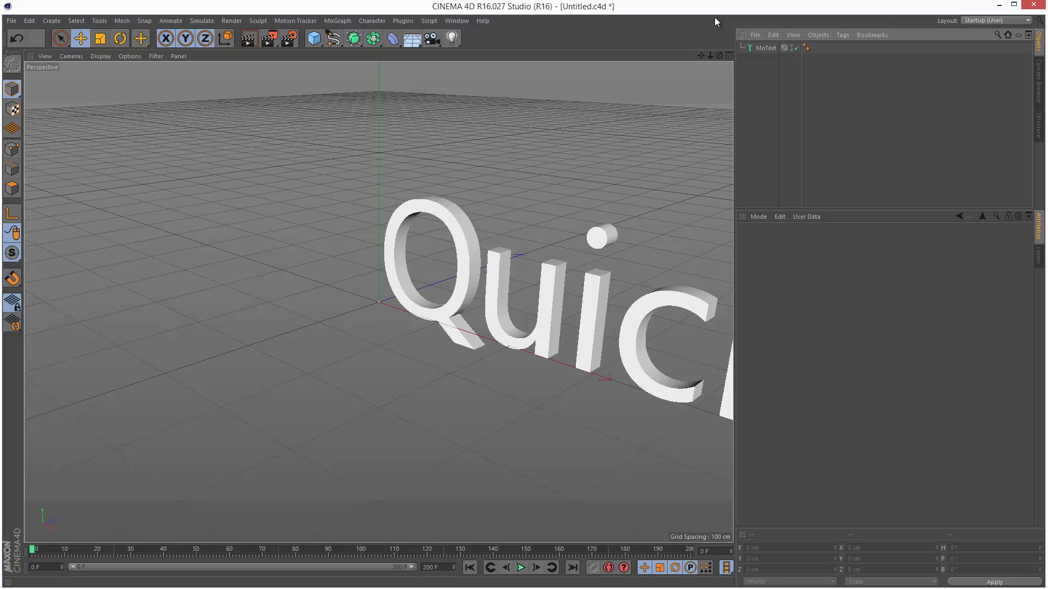
click(767, 49)
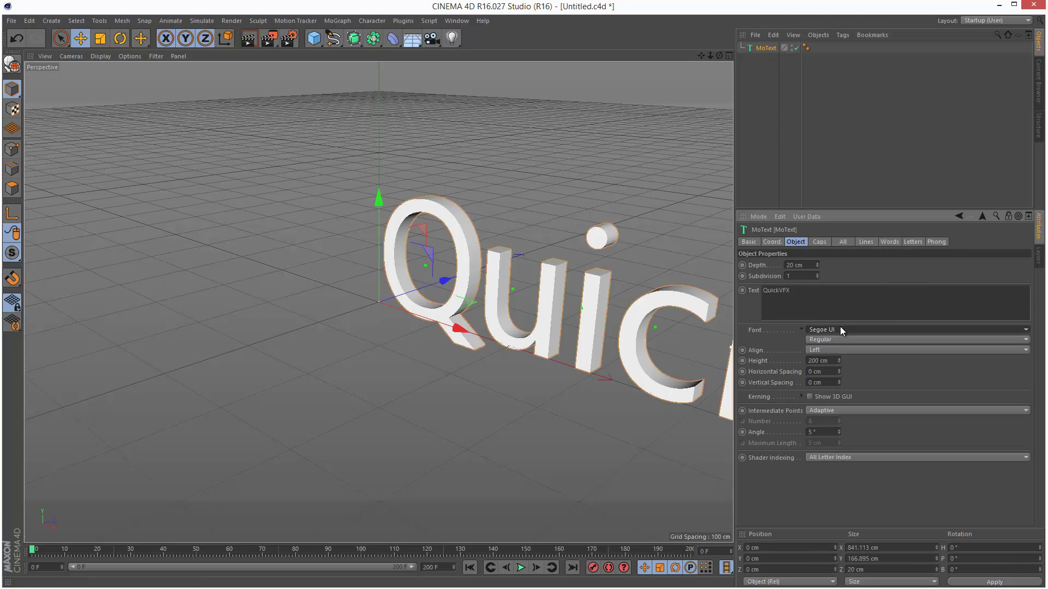
click(840, 327)
scroll(895, 305, down, 10)
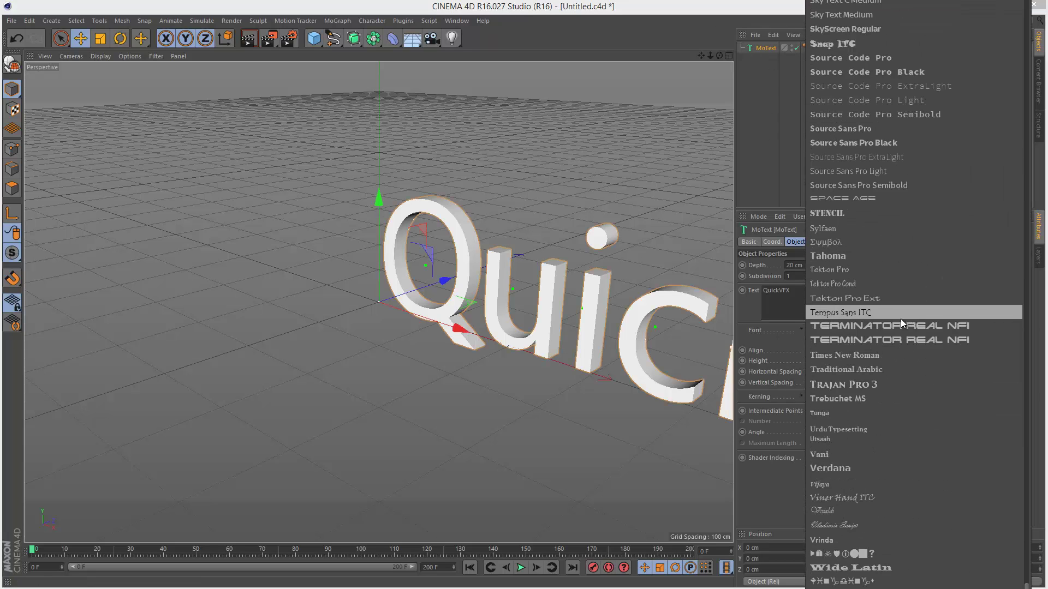
click(899, 326)
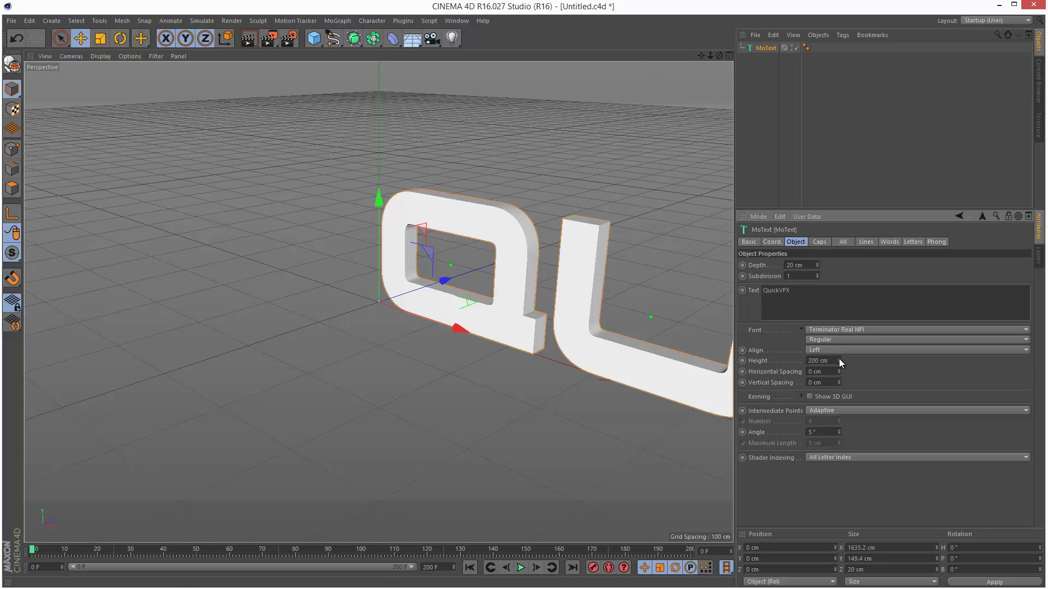
drag(839, 359, 838, 359)
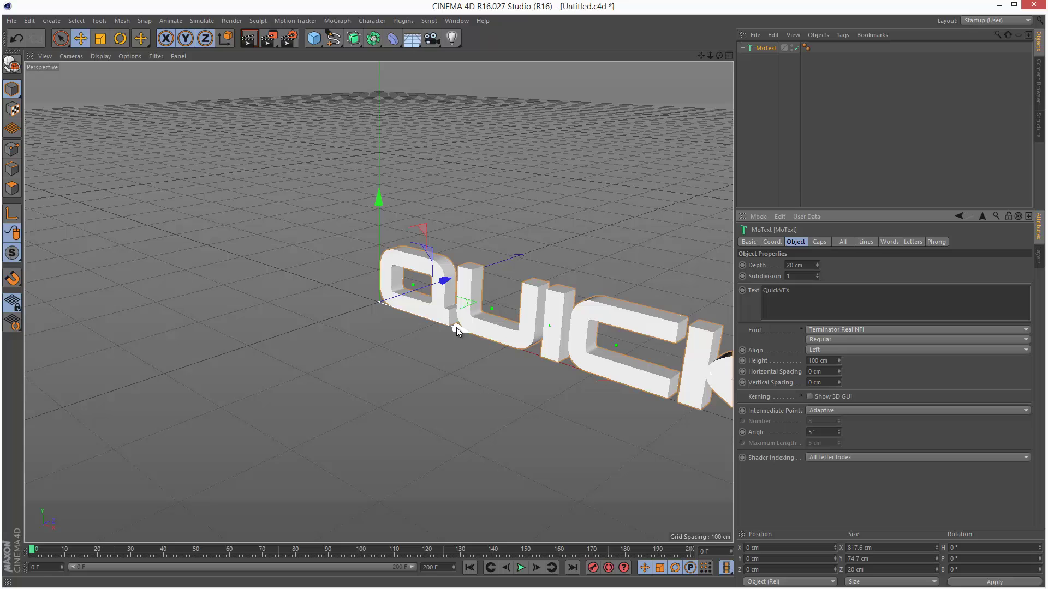
Shift the text left to about X -483 cm and save the scene in the newer version.
drag(457, 331, 241, 262)
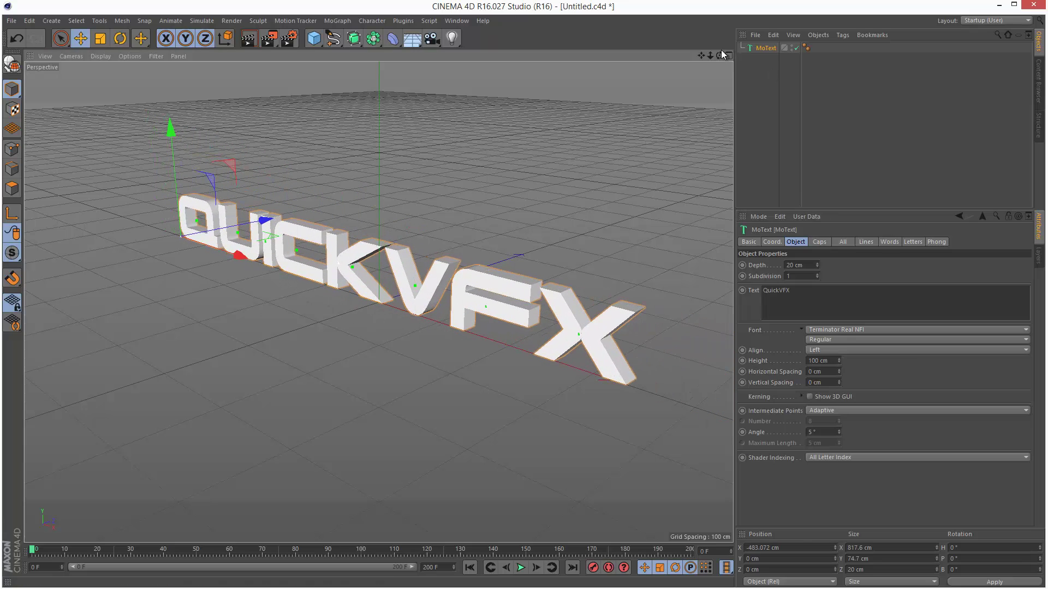
drag(722, 55, 677, 57)
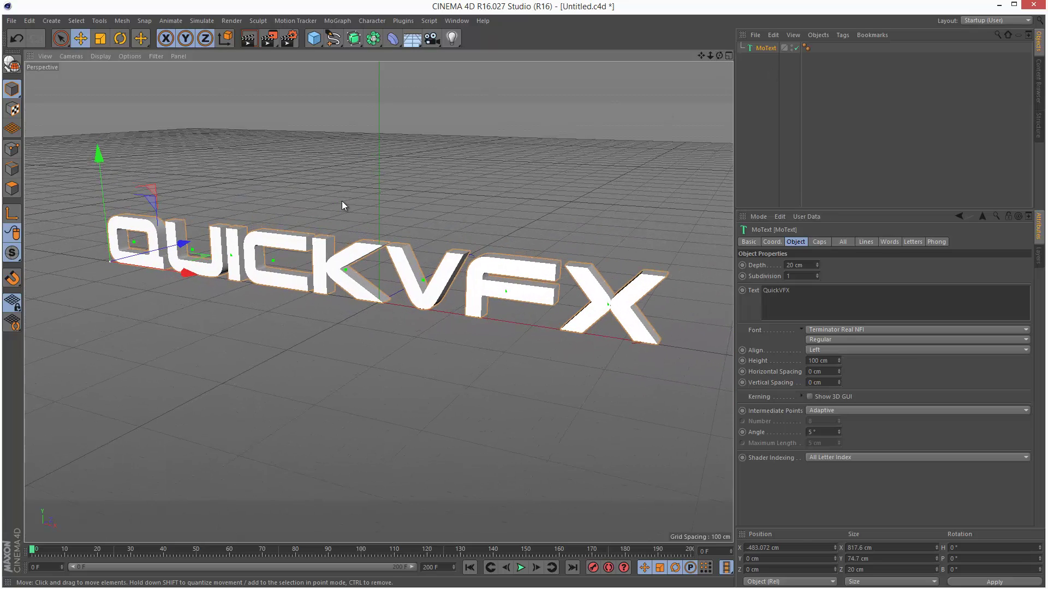
click(11, 21)
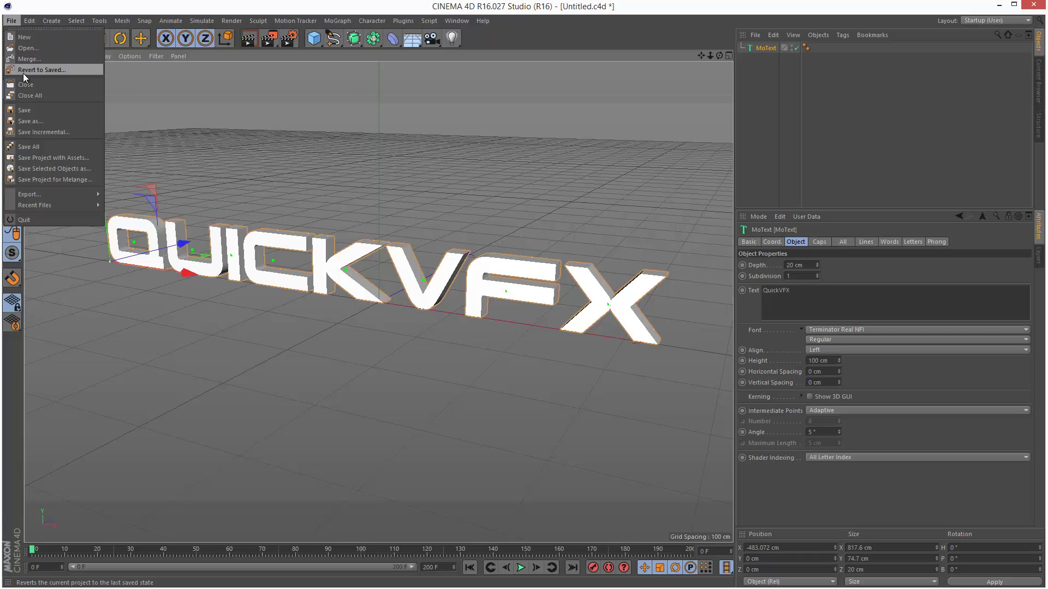
click(24, 110)
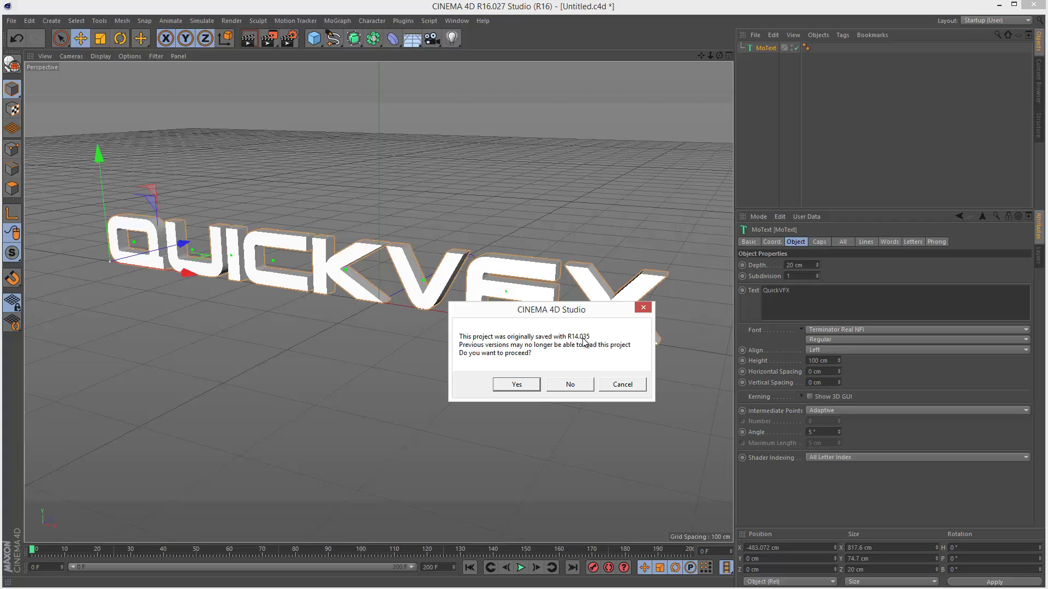
click(517, 385)
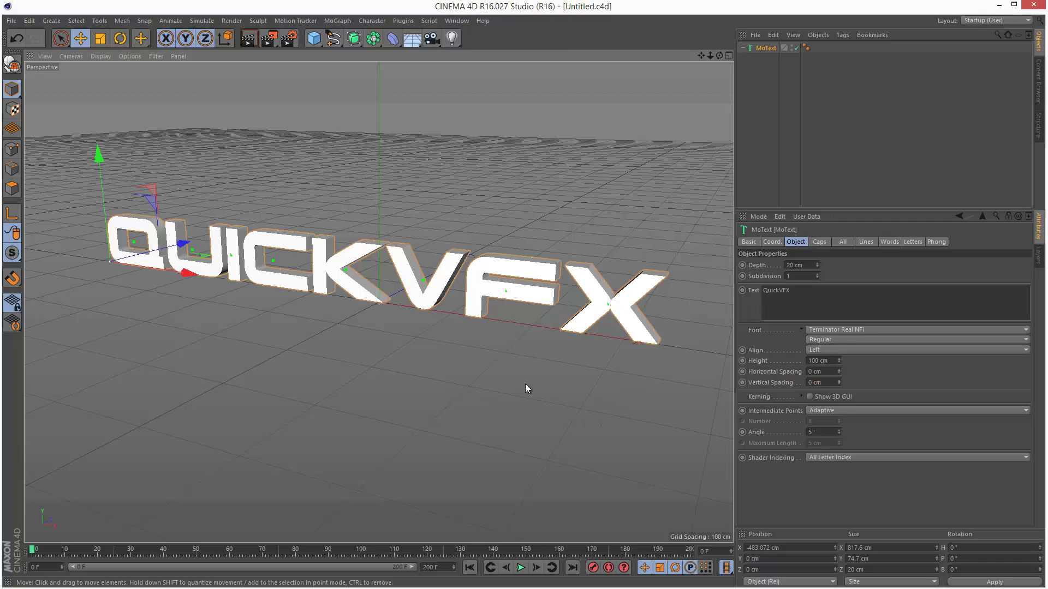
Place Untitled.c4d in Comp 2, add Camera 1, and open CINEWARE's render camera choices.
click(1001, 6)
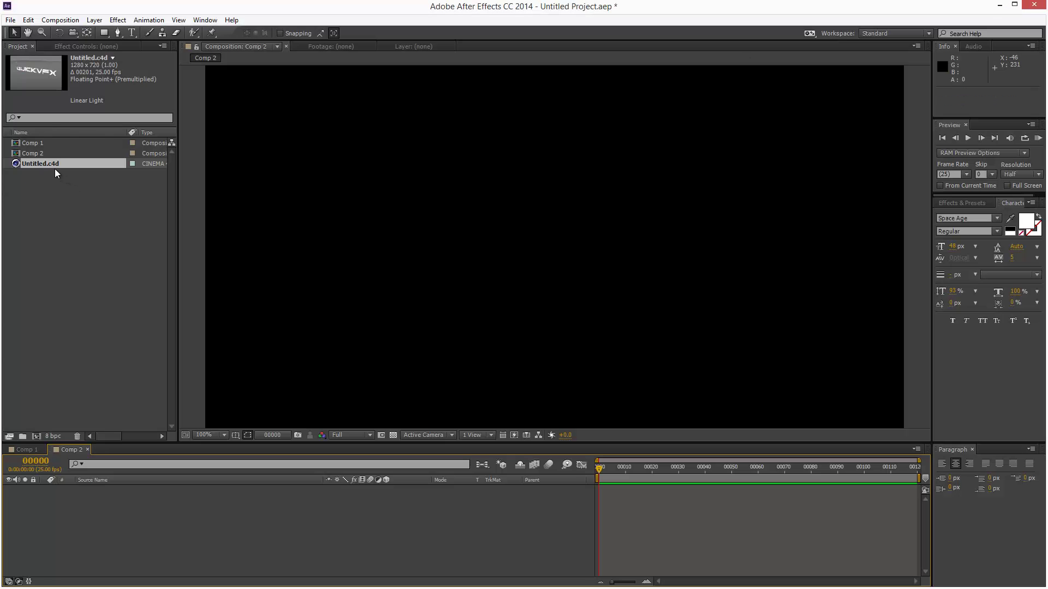
drag(55, 172, 566, 510)
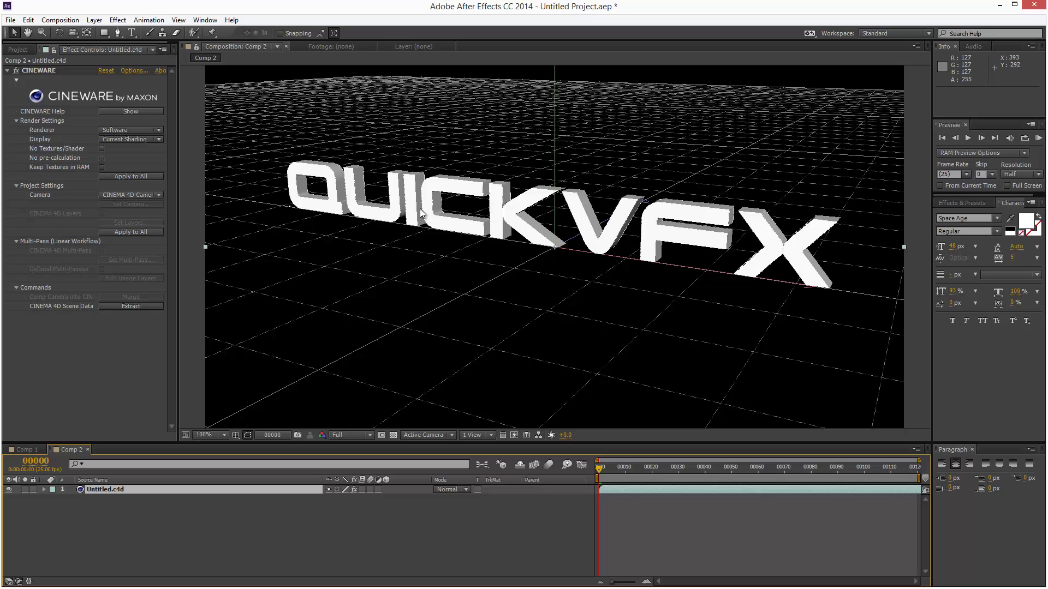
click(60, 19)
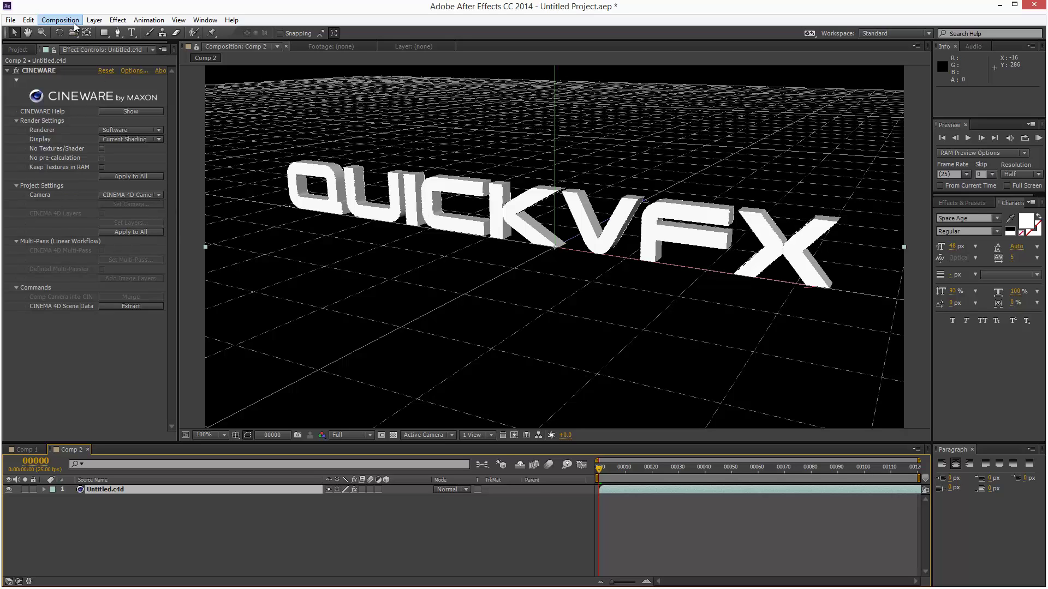
mouse_move(102, 35)
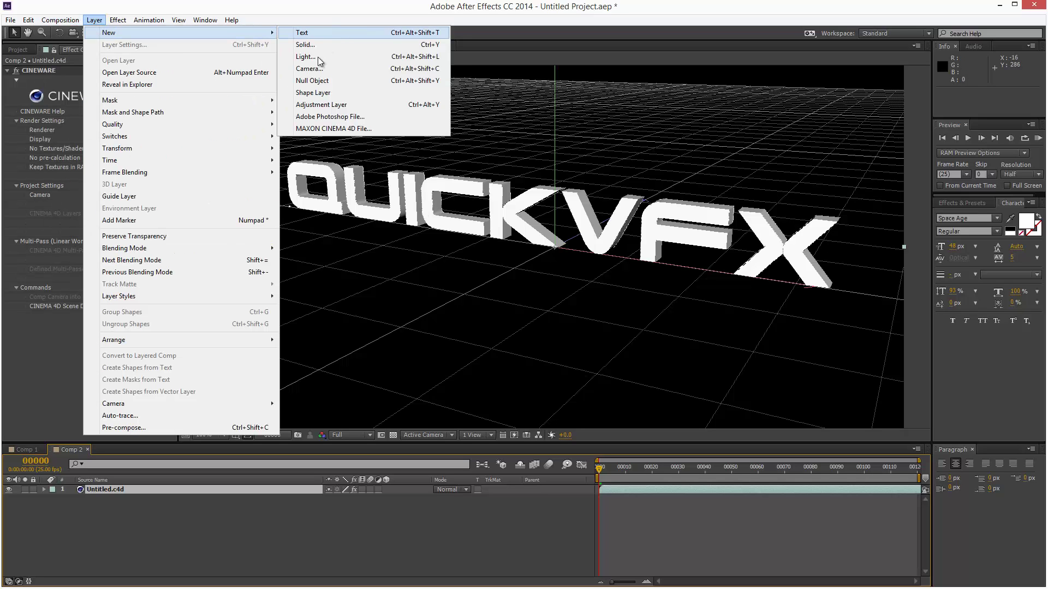
click(309, 68)
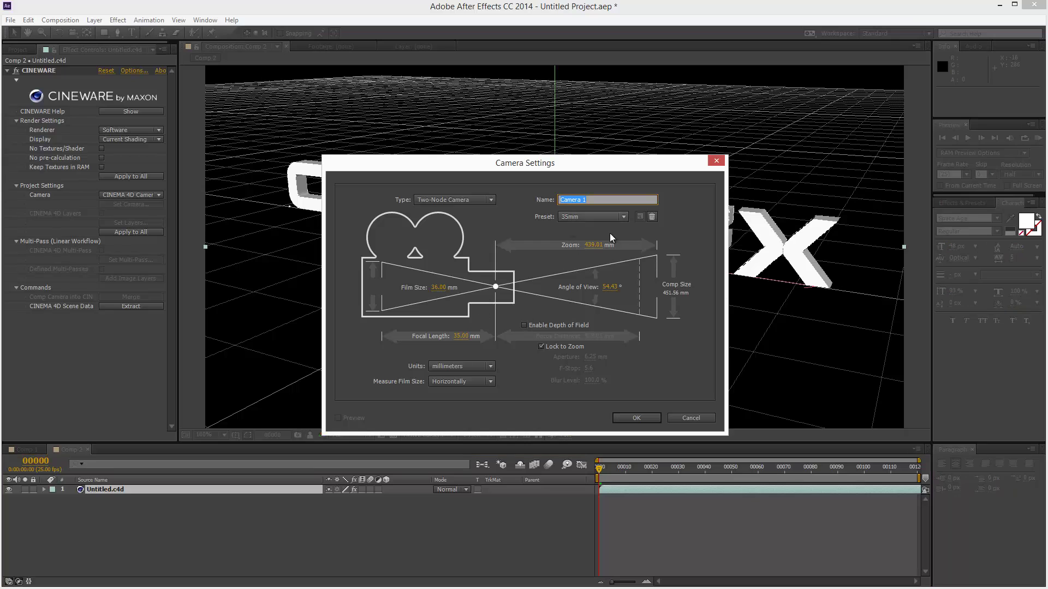
click(633, 418)
click(94, 499)
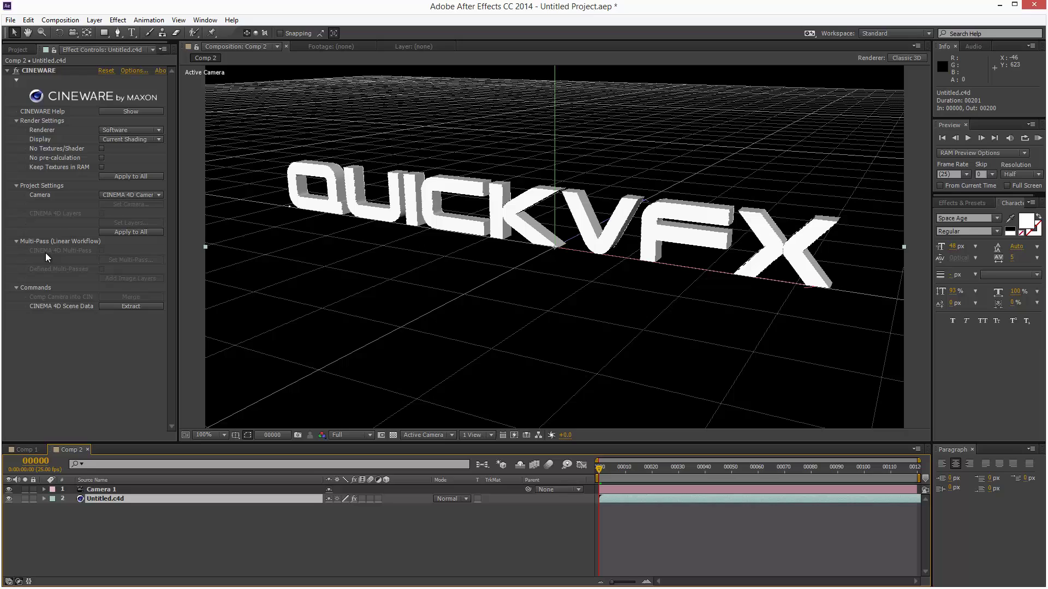
click(131, 197)
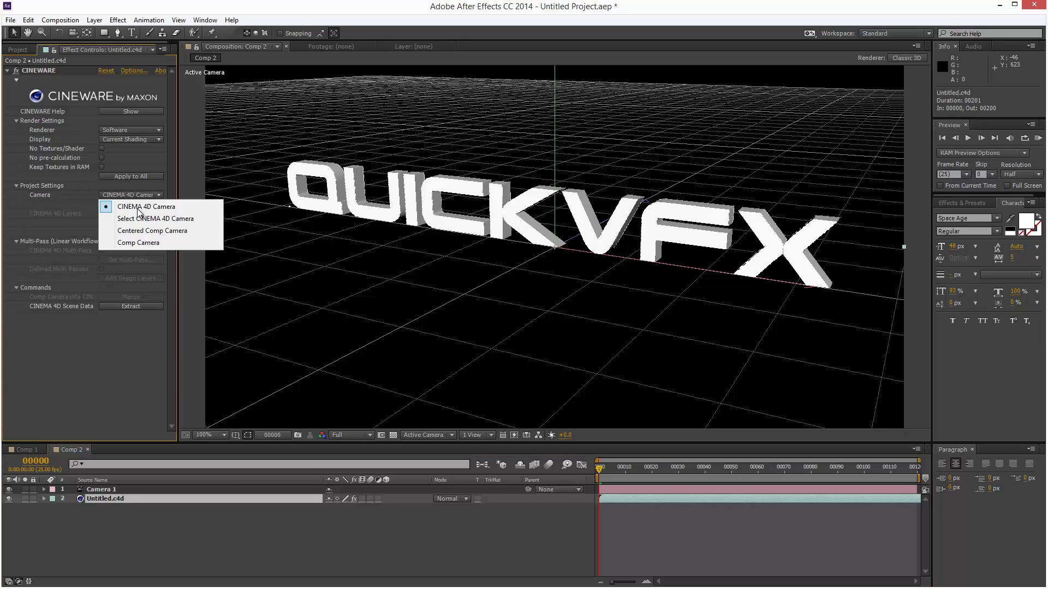
Render through the Centered Comp Camera and set Camera 1 Point of Interest and Position keyframes.
click(153, 231)
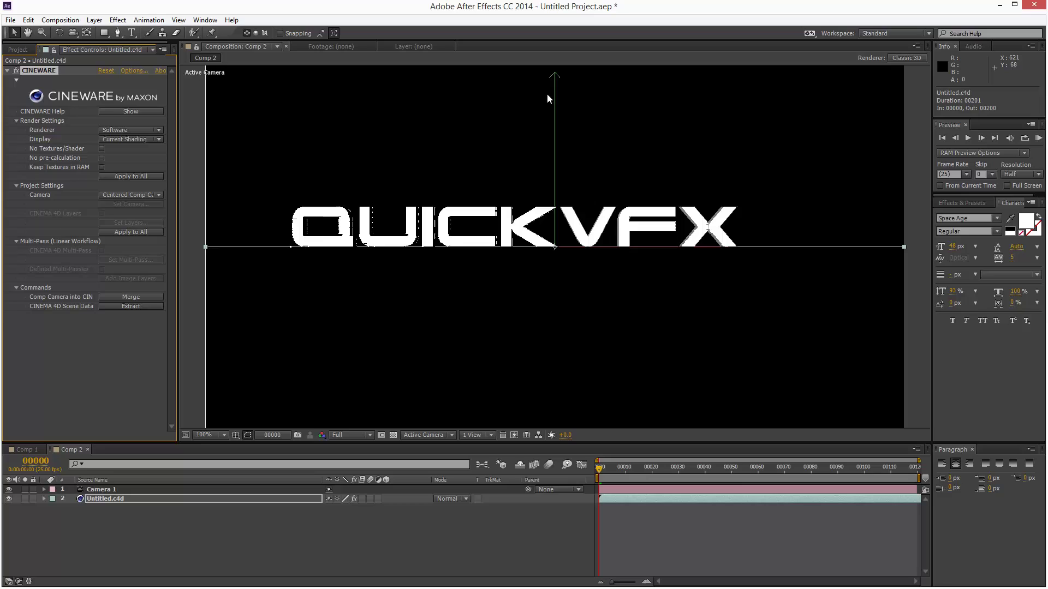
click(129, 490)
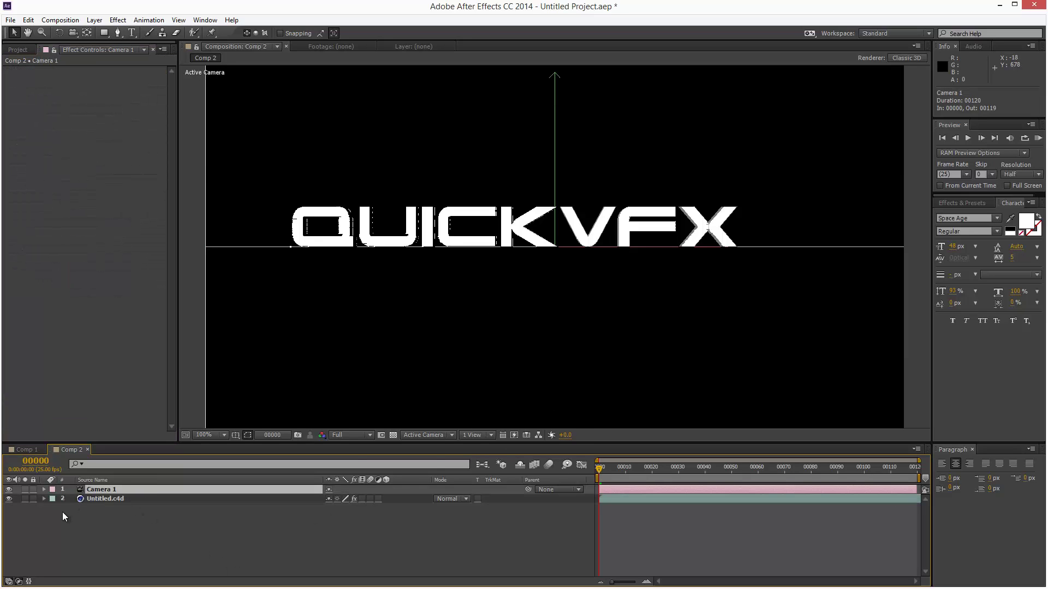
click(43, 490)
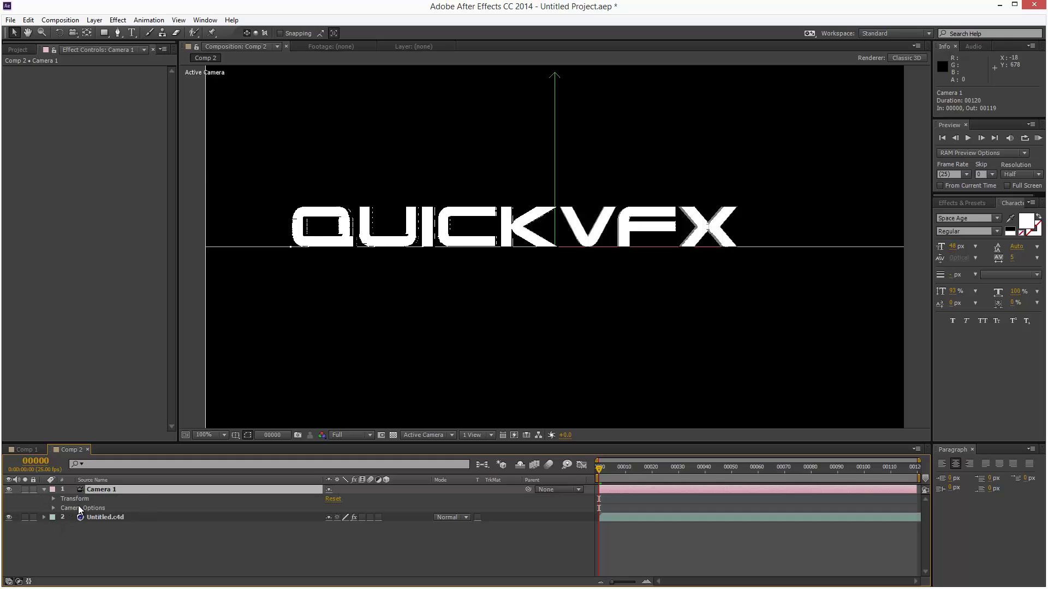
click(53, 499)
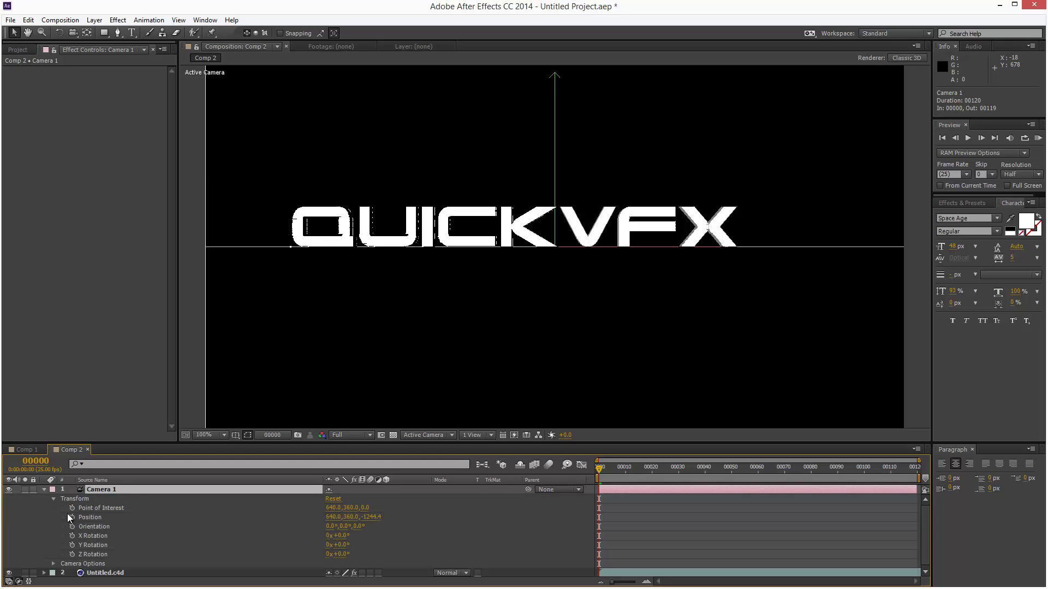
click(72, 508)
click(72, 517)
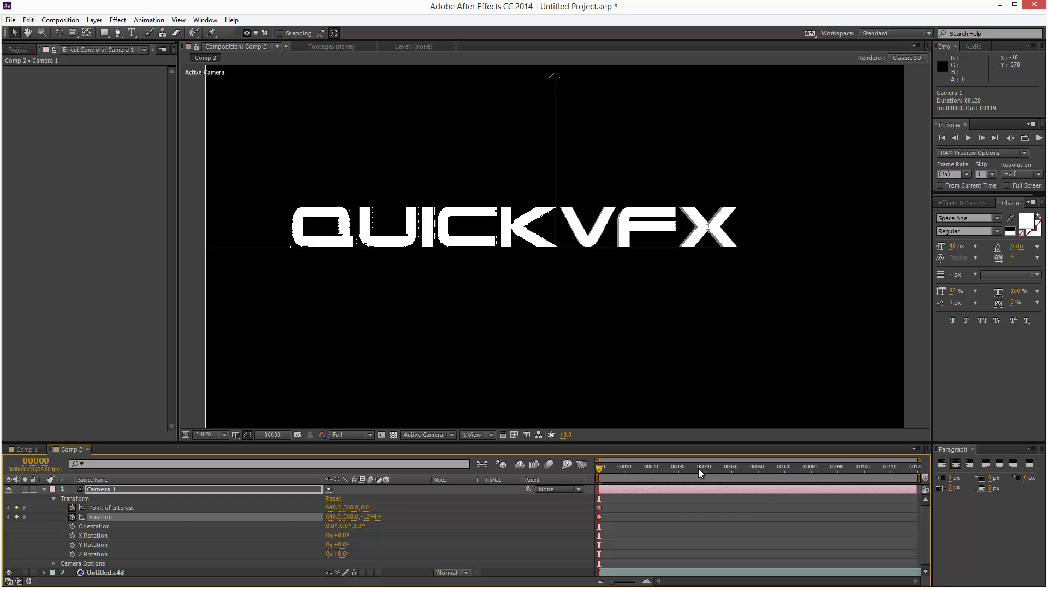
At the last frame, orbit Camera 1 around the QUICKVFX text and preview the move.
drag(876, 469, 930, 472)
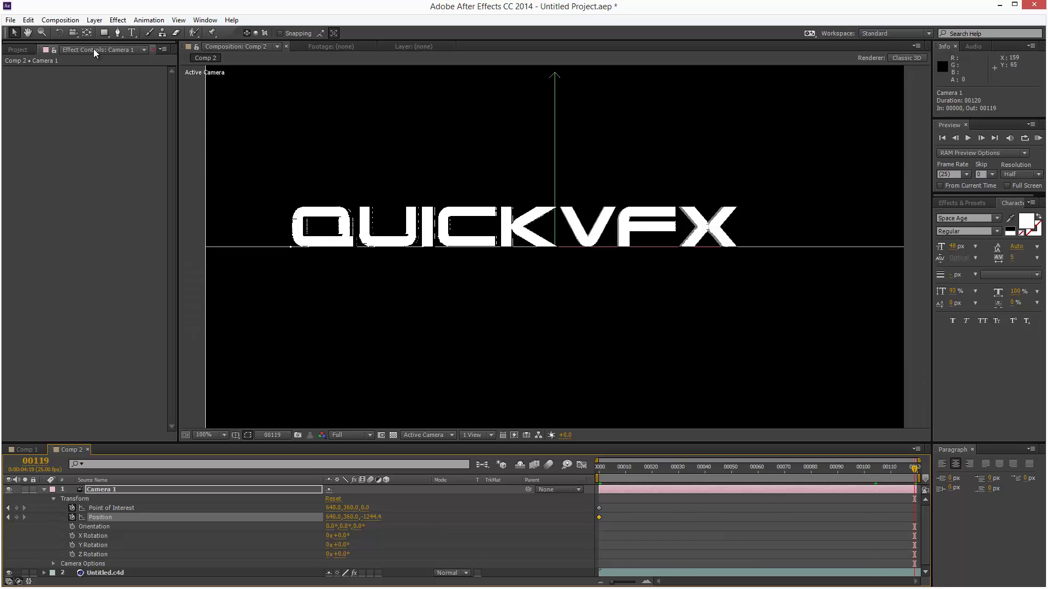
click(73, 33)
drag(651, 271, 584, 328)
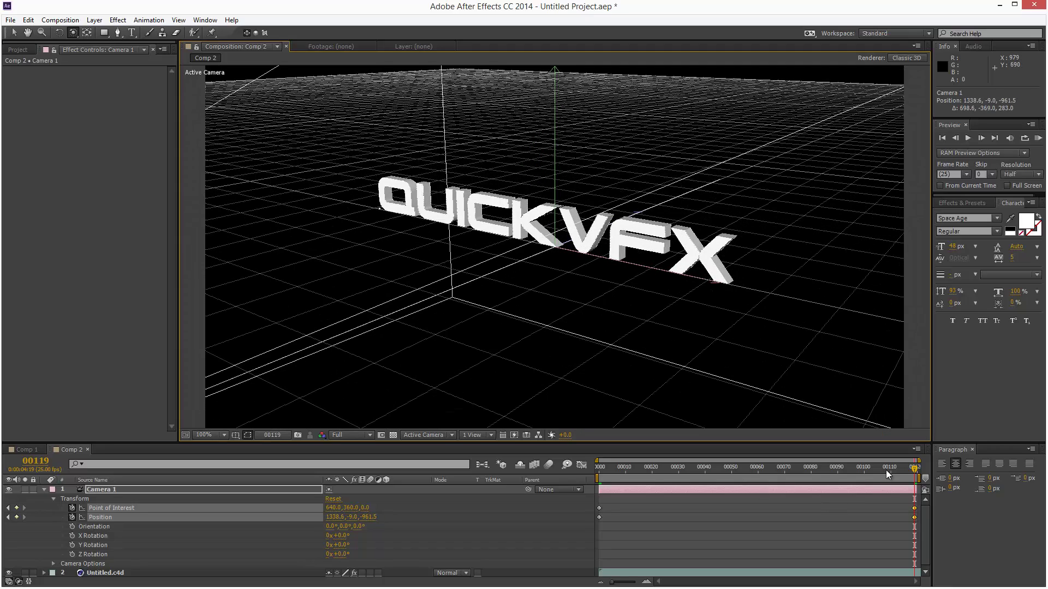
drag(888, 475, 596, 490)
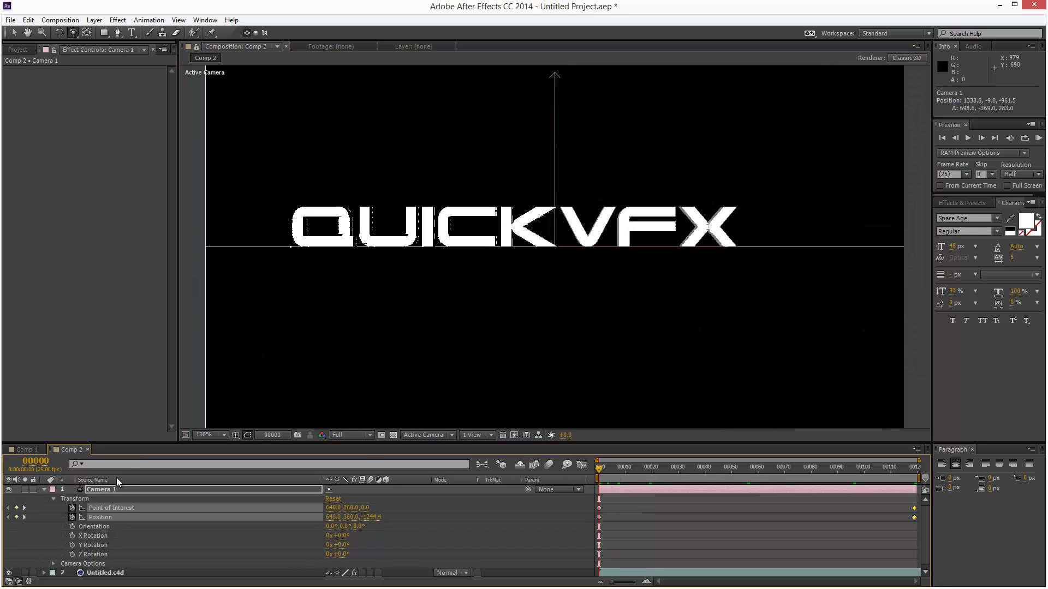
Merge the comp camera into the Cinema 4D project from the Untitled.c4d layer's CINEWARE effect.
click(44, 490)
click(107, 491)
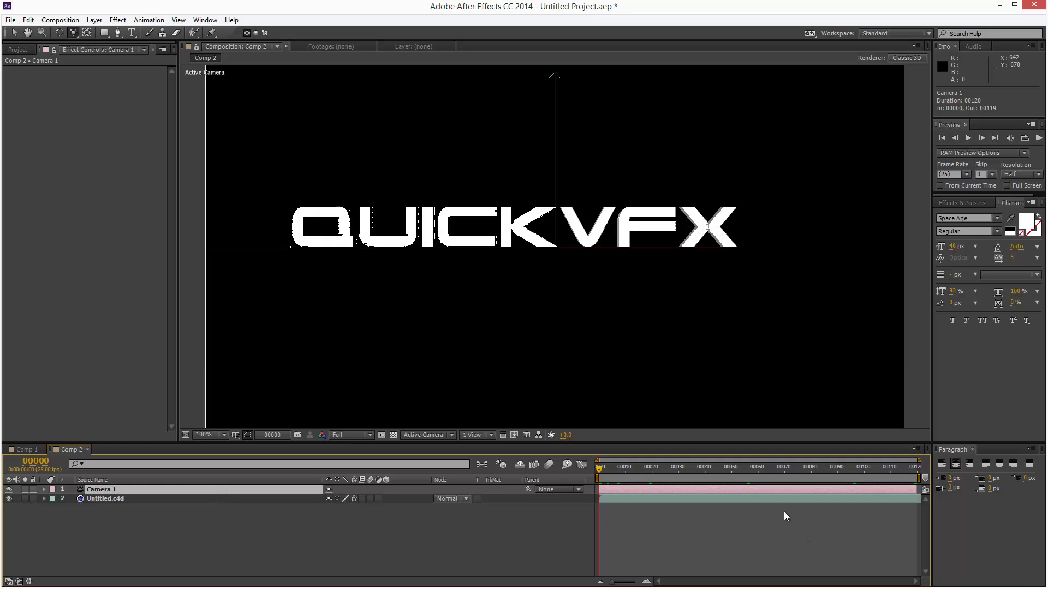
click(136, 498)
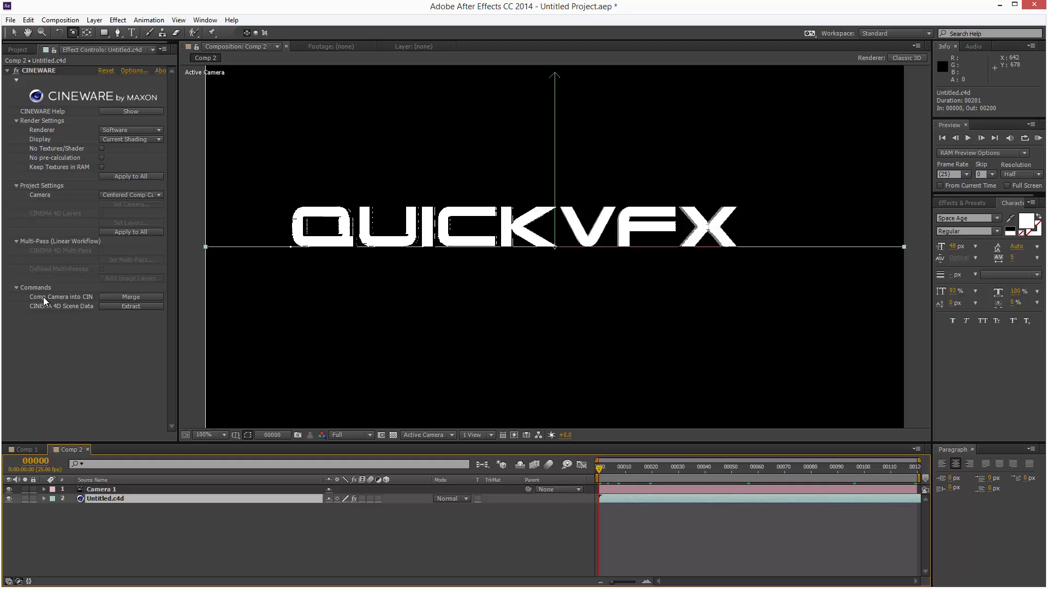
drag(178, 298, 224, 296)
click(171, 295)
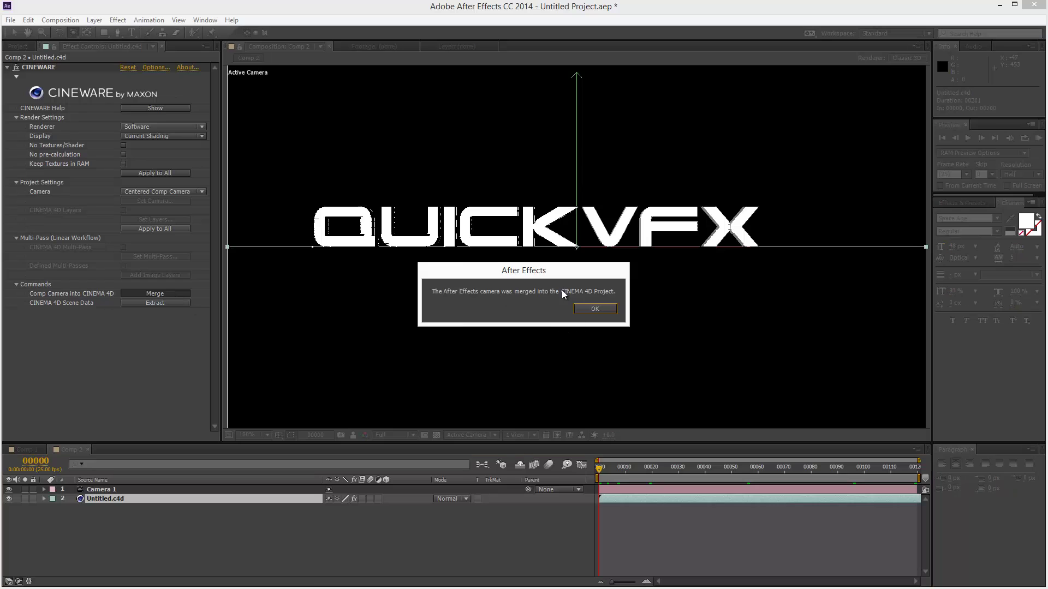
click(591, 307)
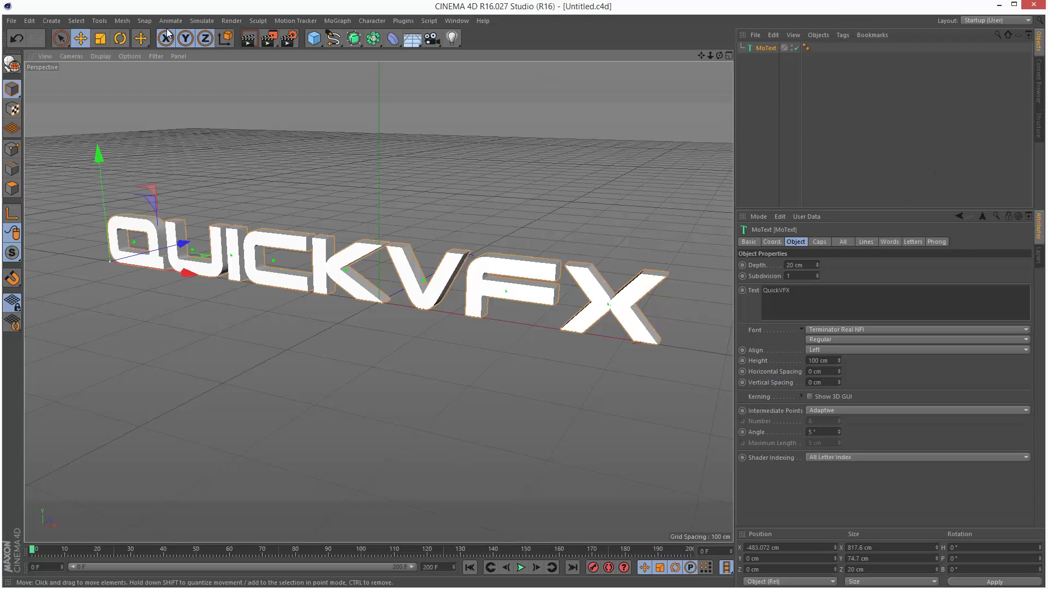
Close the Untitled.c4d scene in Cinema 4D.
click(11, 21)
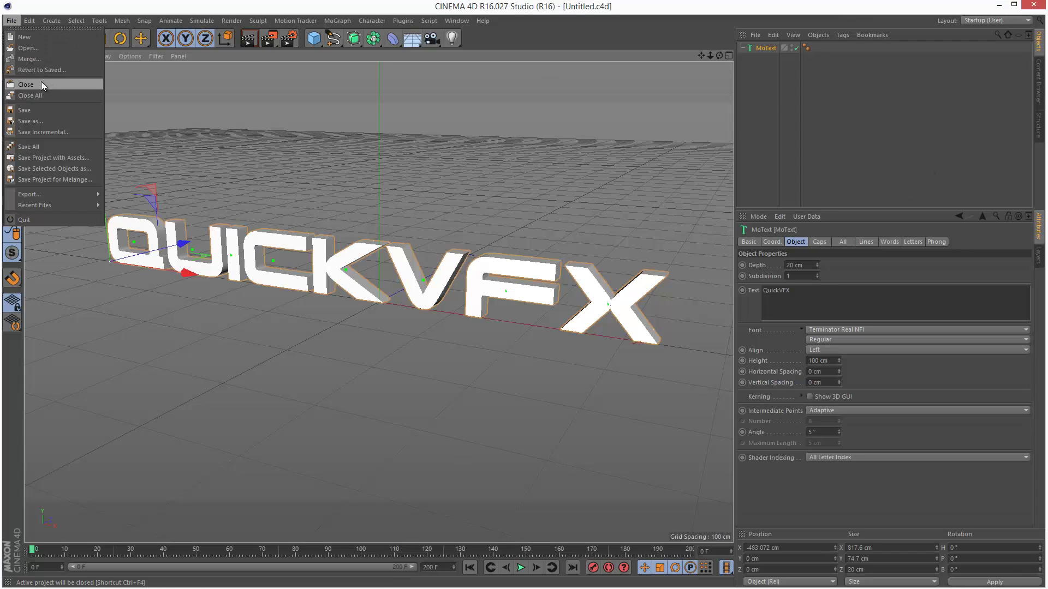
click(41, 84)
click(11, 20)
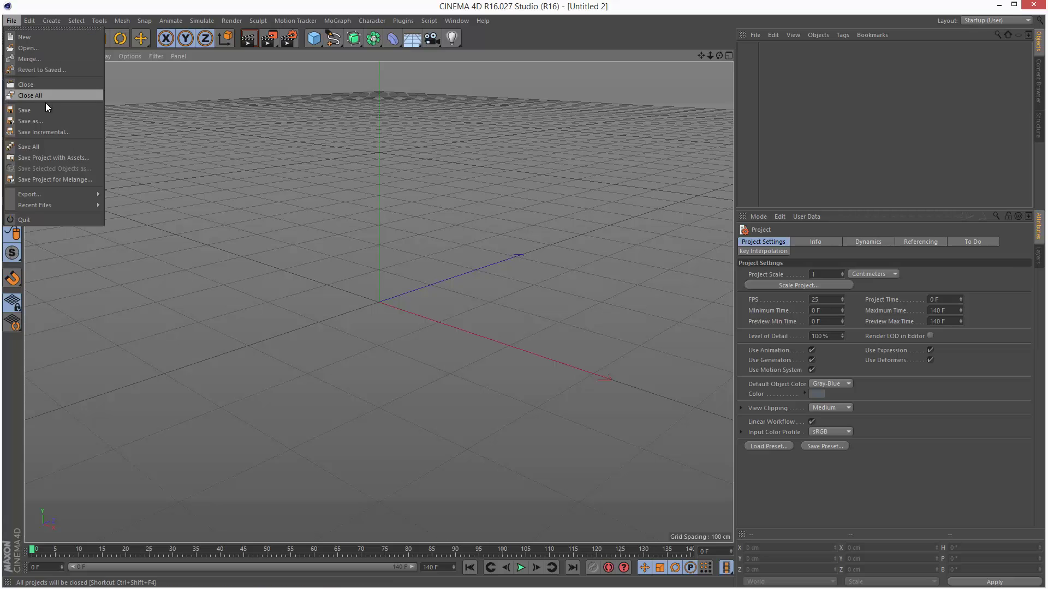
Back in After Effects, use Edit Original on the Untitled.c4d layer to reopen it in Cinema 4D.
click(44, 86)
click(1000, 4)
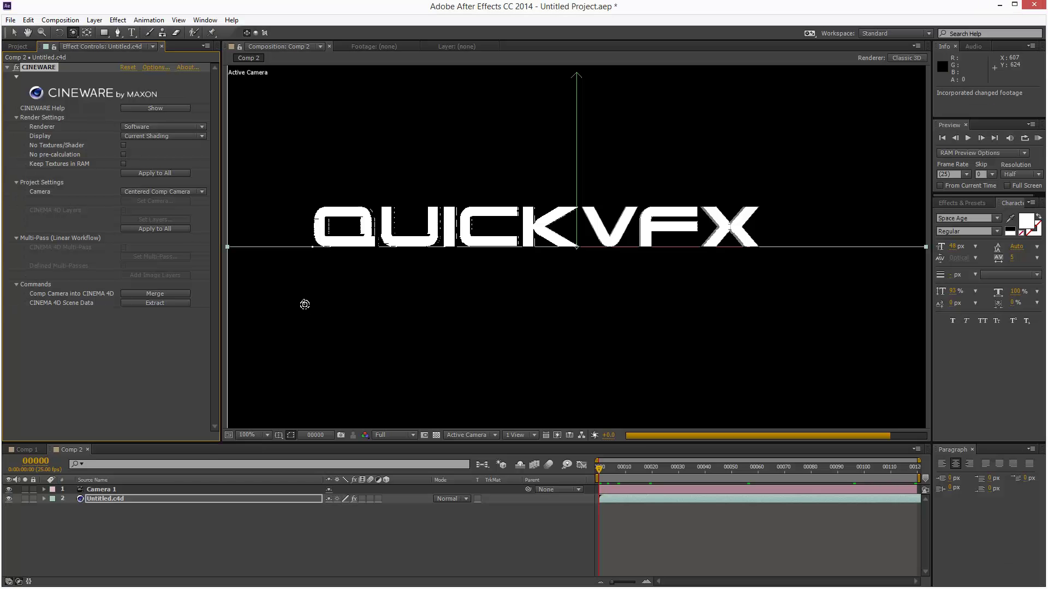
click(141, 500)
click(28, 20)
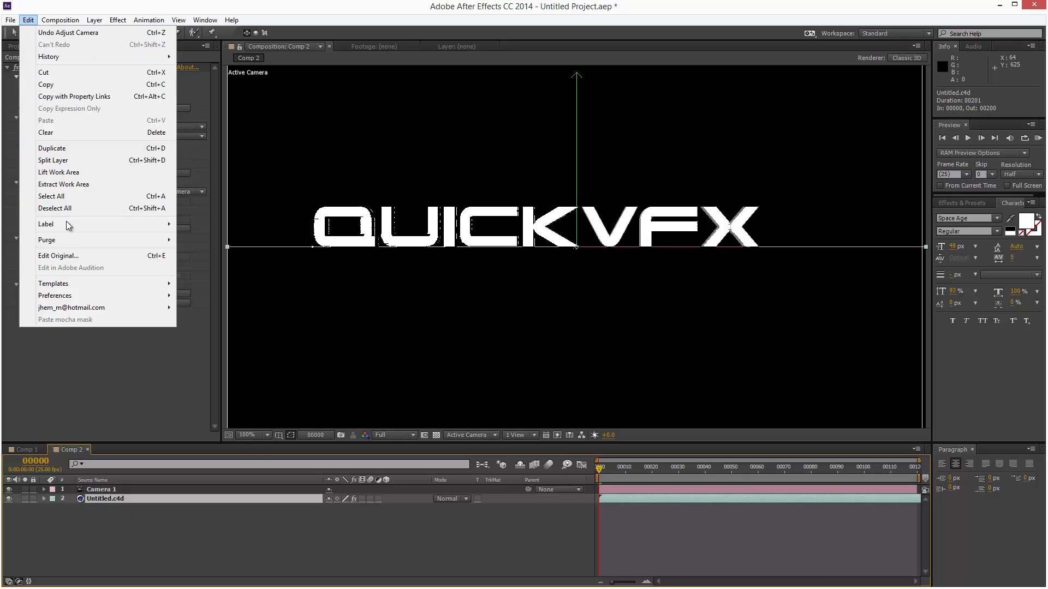
click(86, 256)
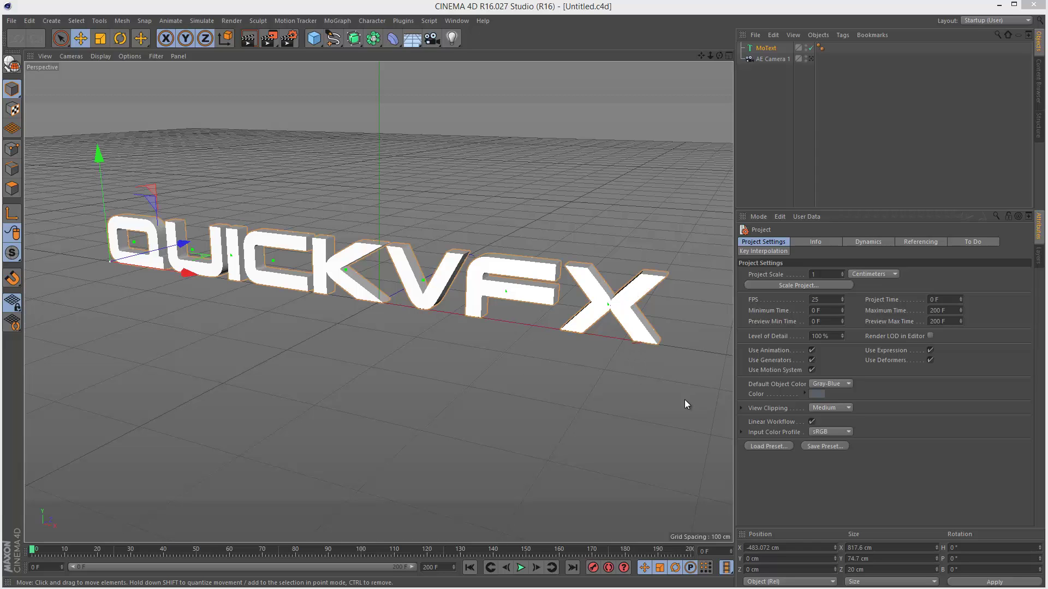
Look through AE Camera 1 and preview its orbit around the text.
click(771, 59)
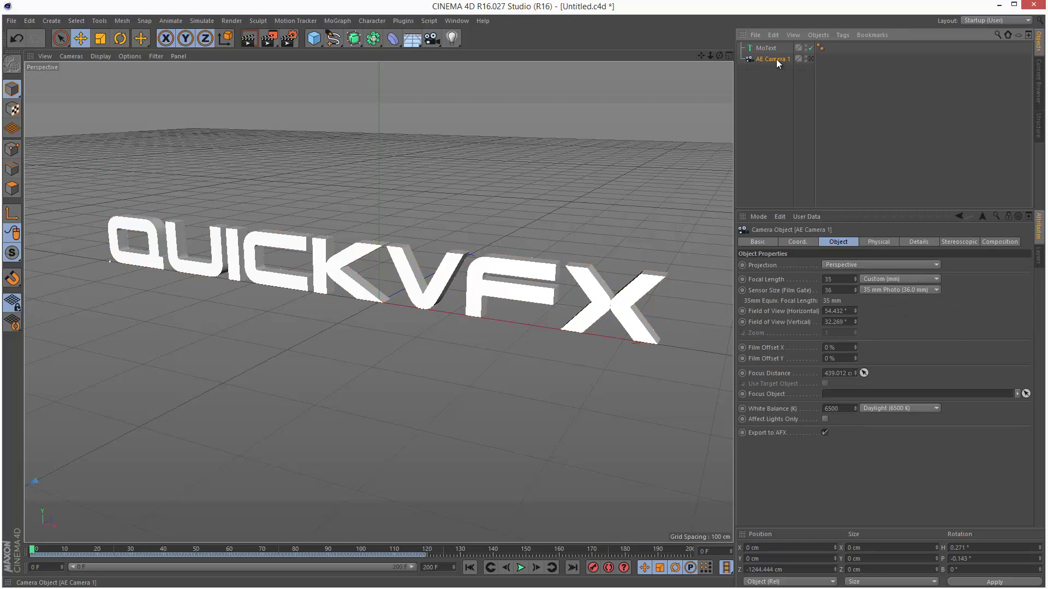
click(811, 59)
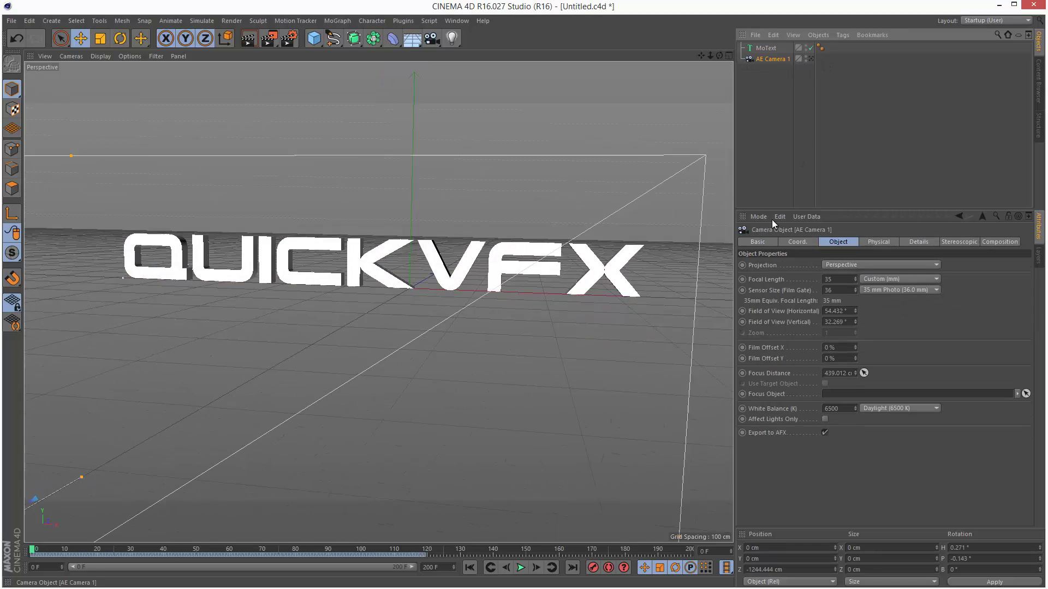
drag(34, 552, 421, 555)
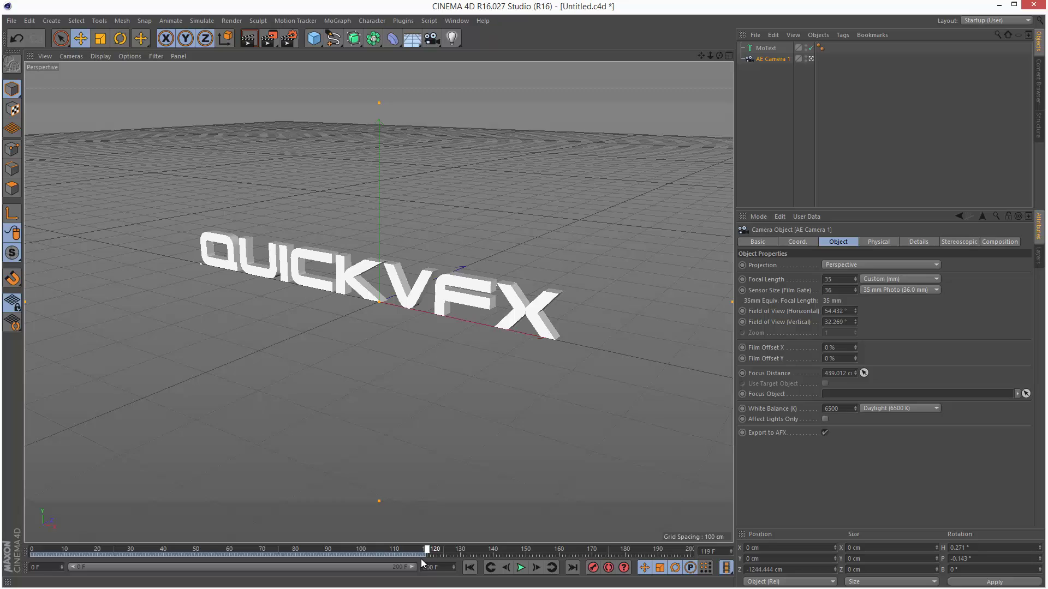
Set the scene's end frame to 120 and preview the shortened animation.
text(12)
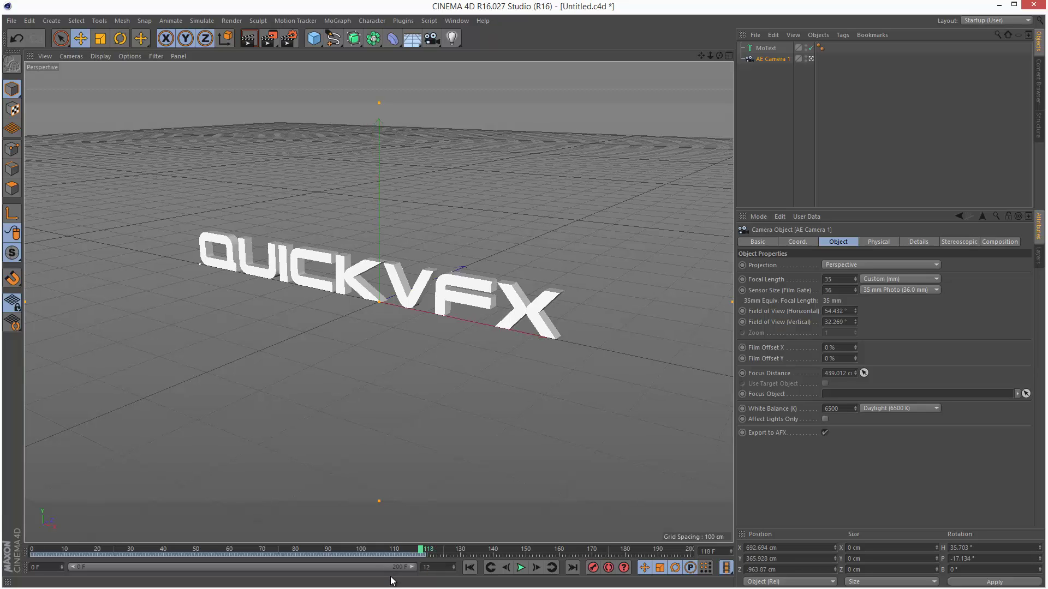
text(0)
key(Return)
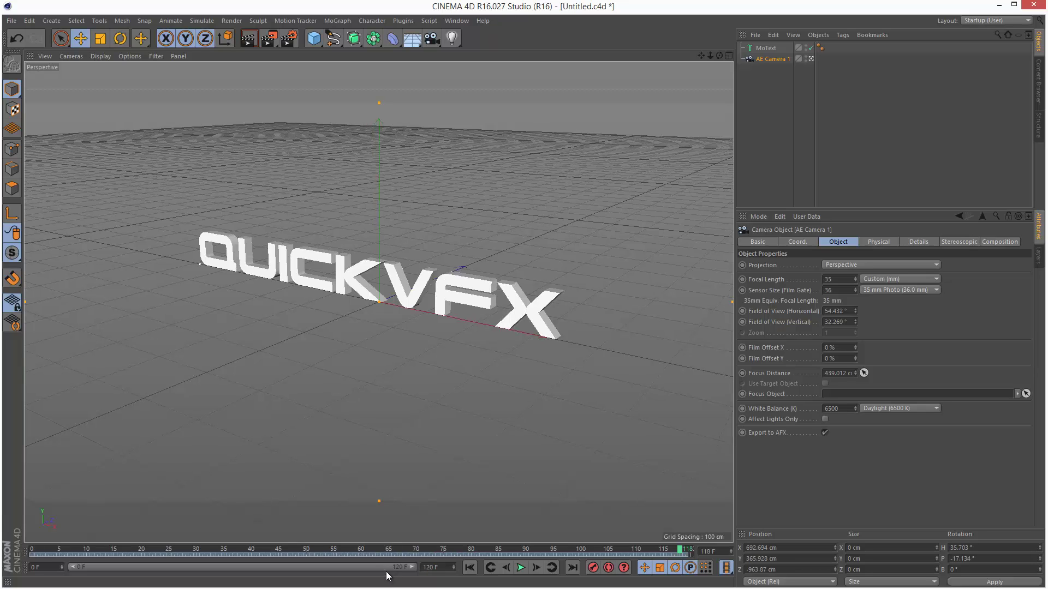
drag(627, 552, 691, 551)
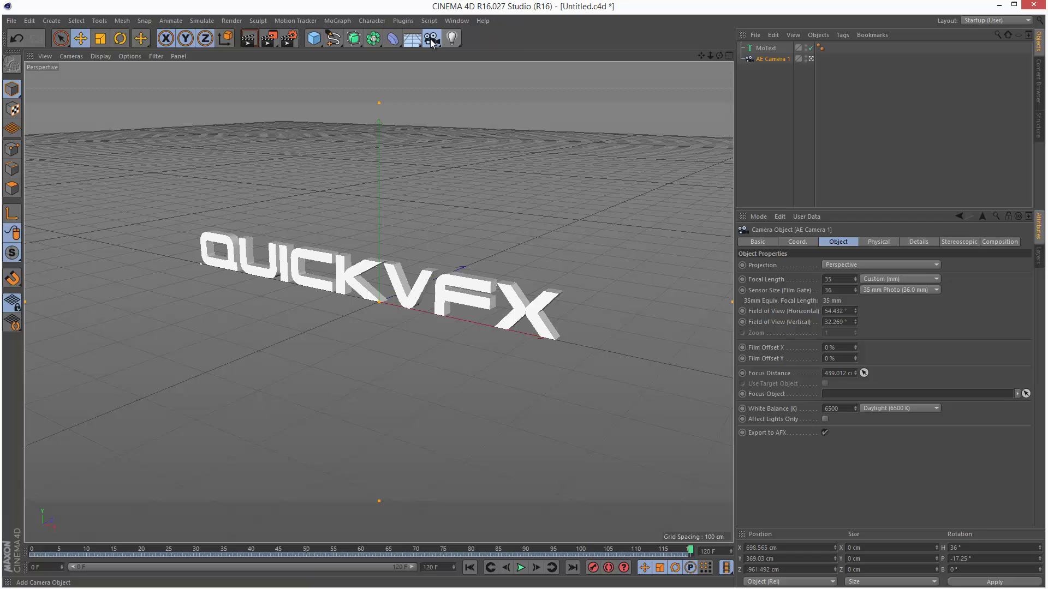
Add a camera named Camera1 and move it to about 689, 655, -1835 cm, aimed at QUICKVFX.
drag(431, 38, 473, 59)
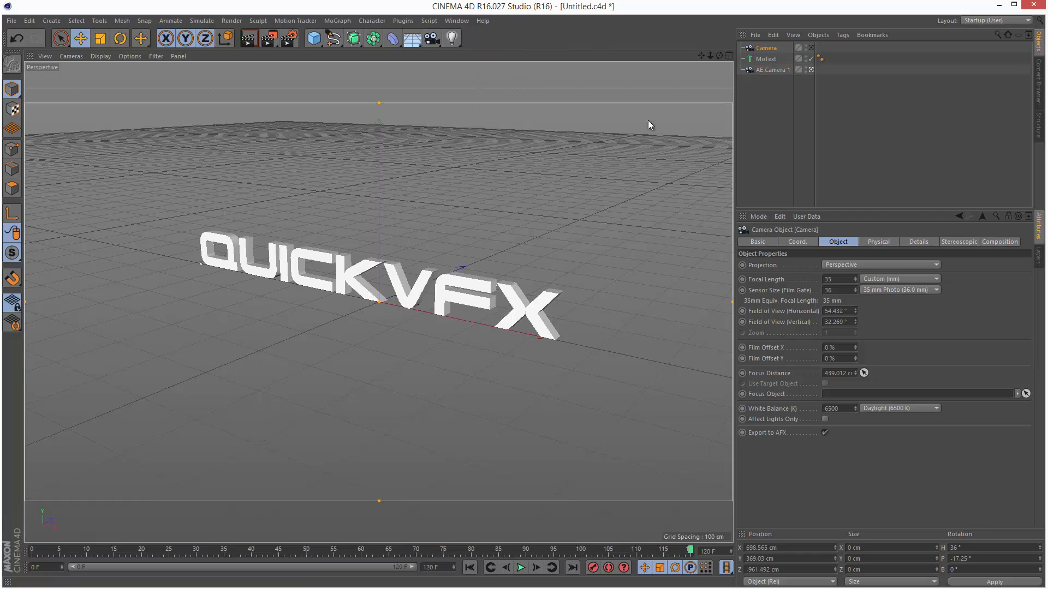
double_click(788, 52)
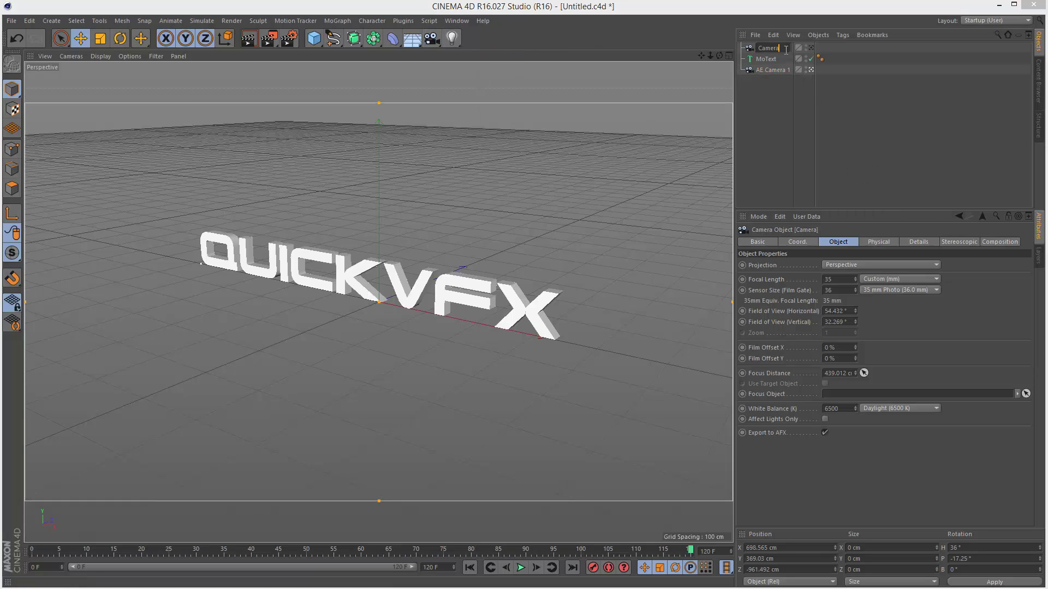
text(1)
key(Return)
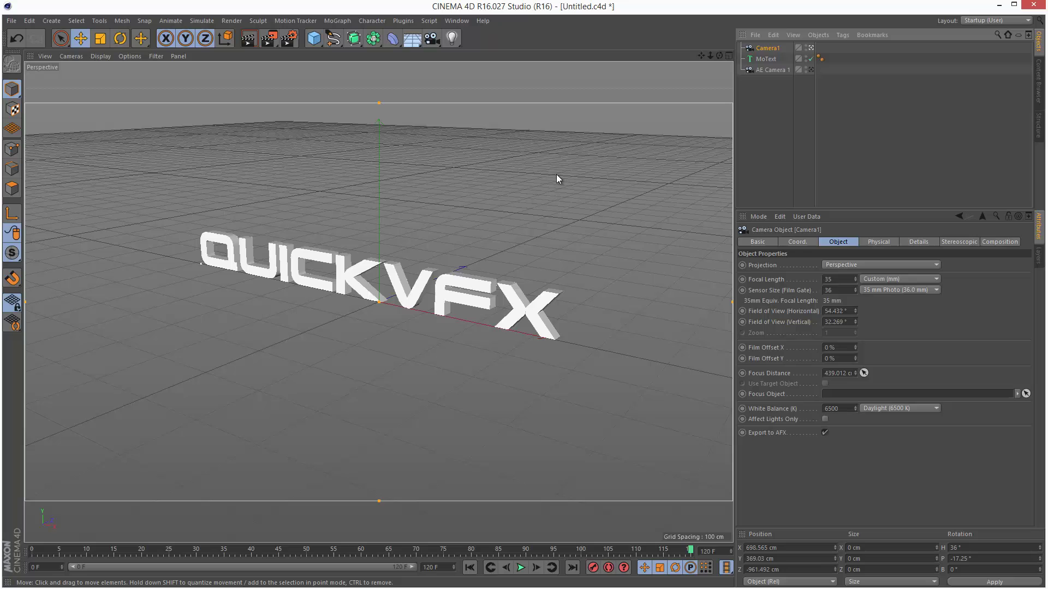
drag(527, 270, 400, 339)
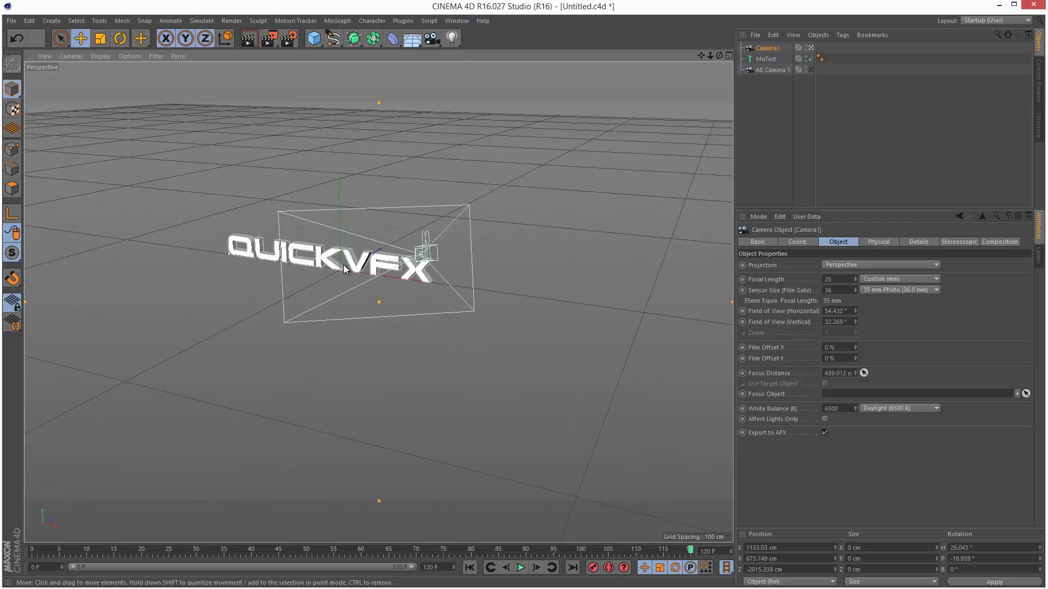
drag(382, 295, 593, 275)
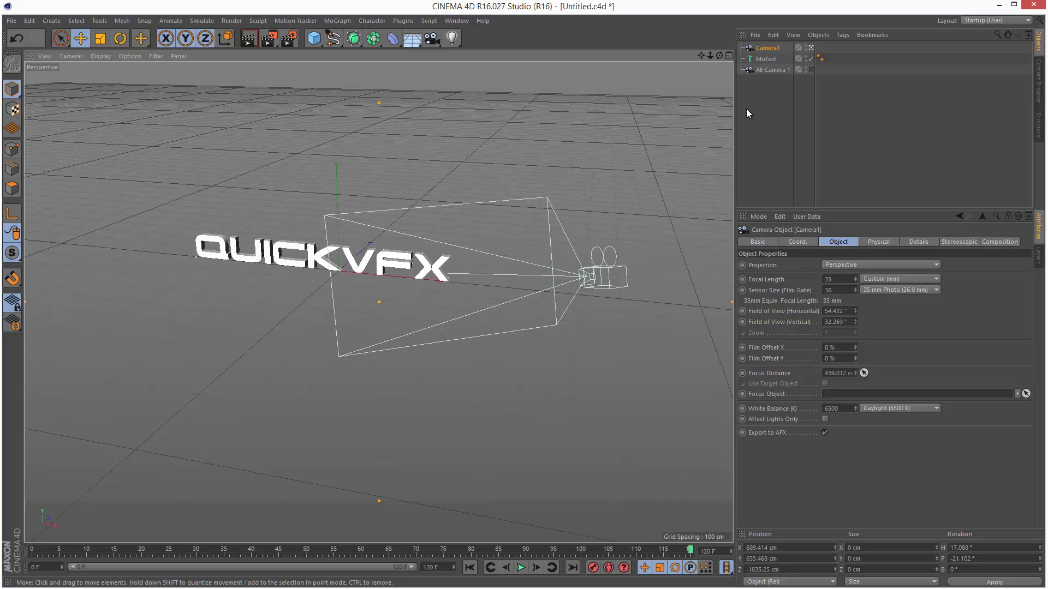
Scrub AE Camera 1 along its motion path from the first frame toward the text.
click(770, 70)
click(32, 550)
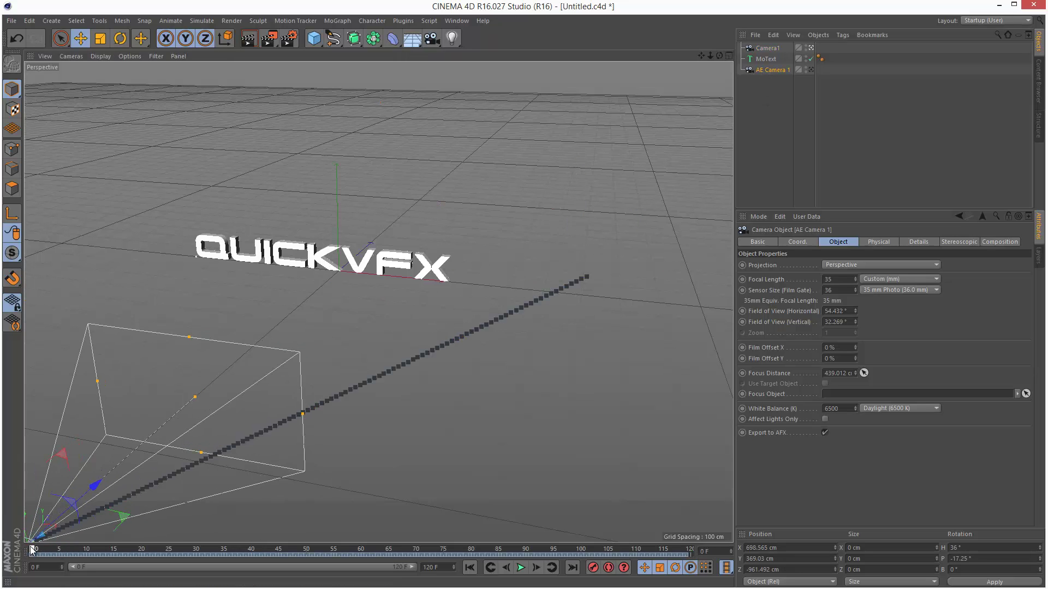
drag(32, 550, 463, 527)
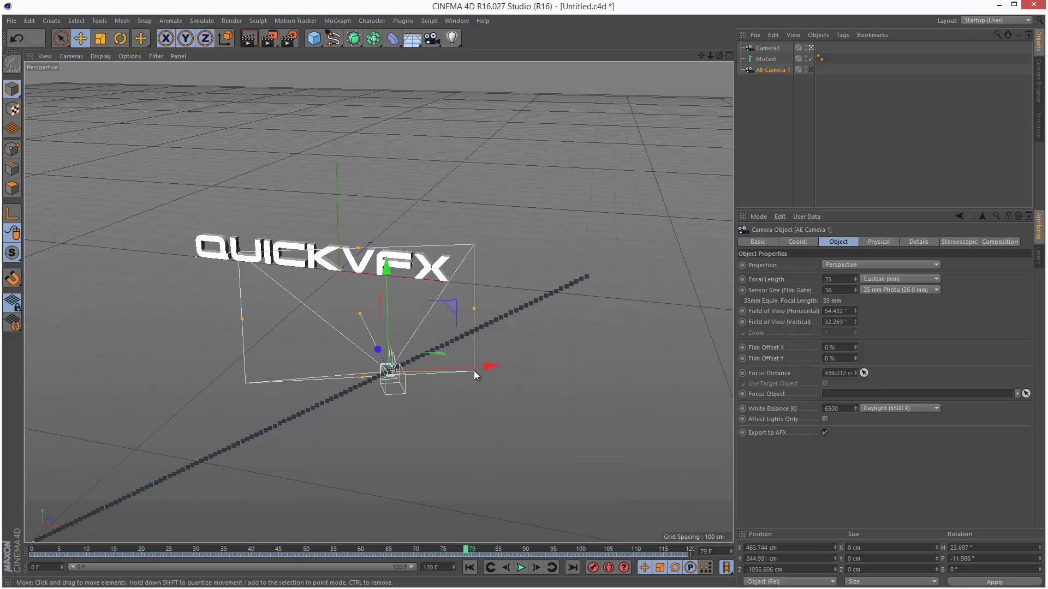
Move Camera1 to about -527, 199, -1361 cm to frame QUICKVFX closely at 75 mm.
click(779, 49)
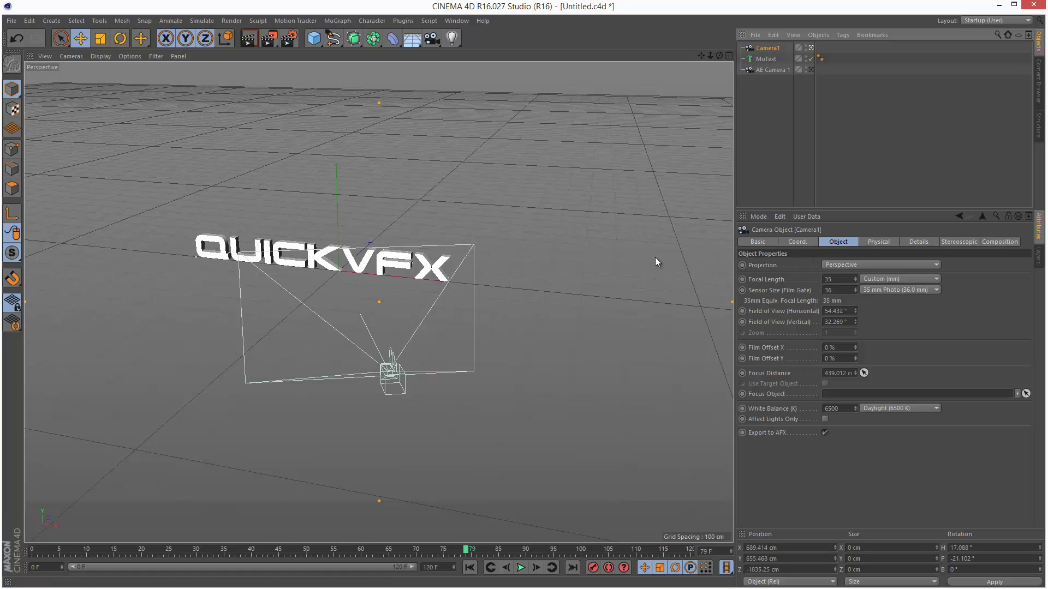
drag(335, 276, 534, 261)
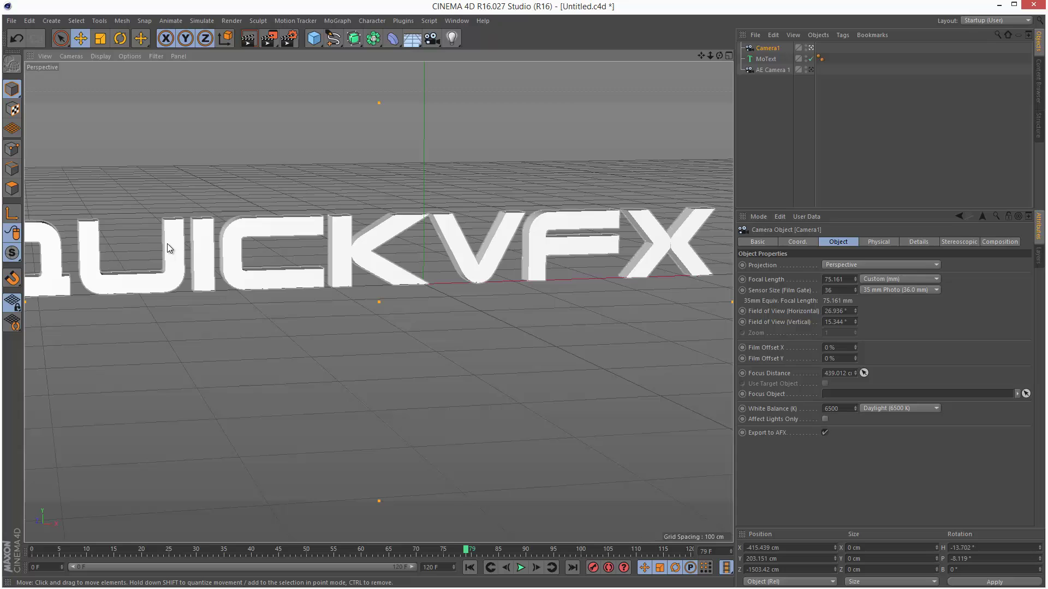
drag(188, 254, 464, 268)
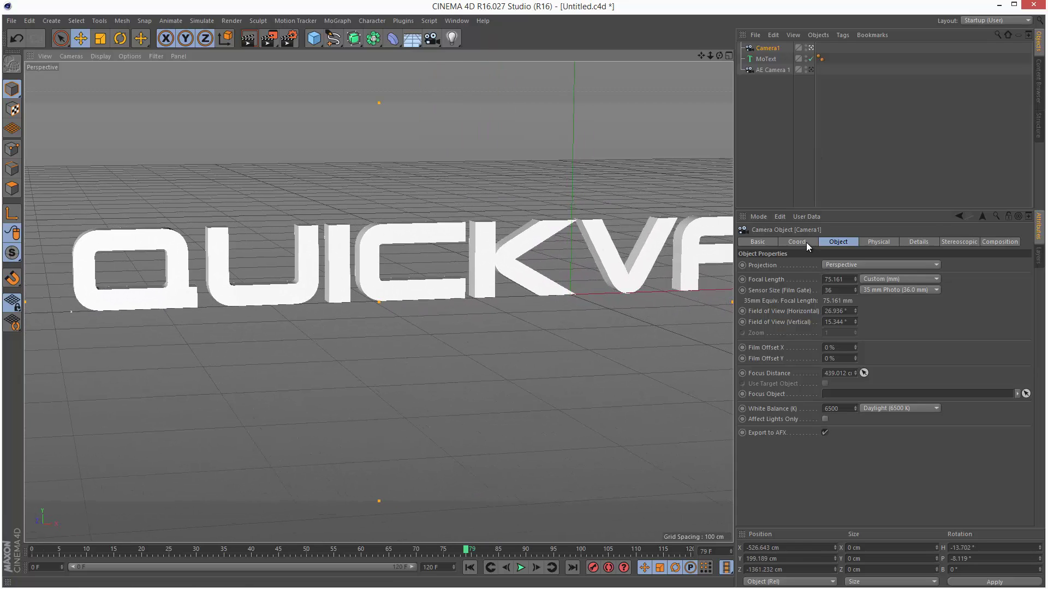
Keyframe Camera1's position and rotation at frame 0.
click(791, 244)
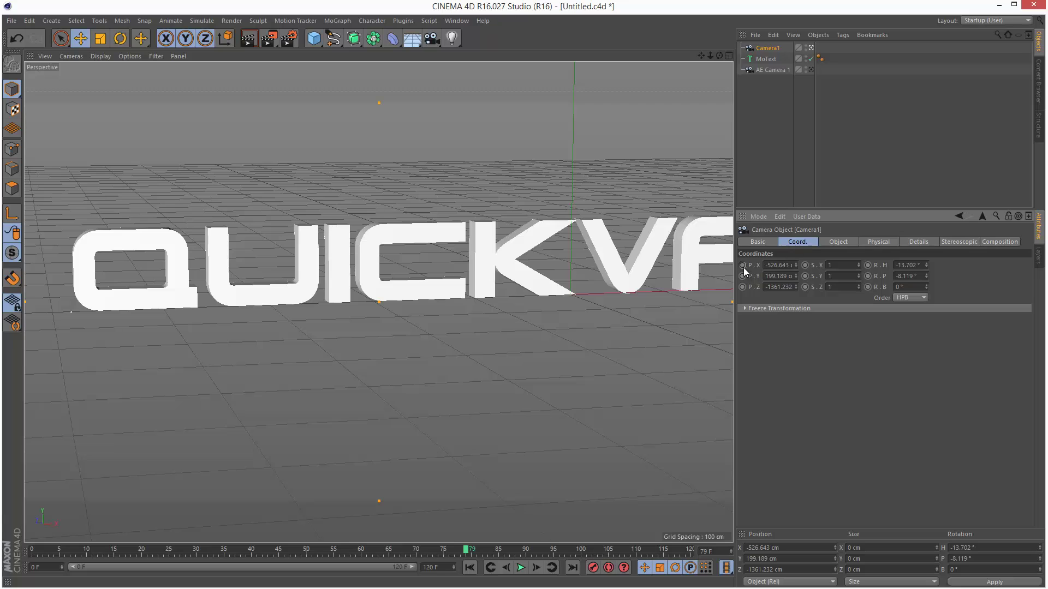
click(868, 277)
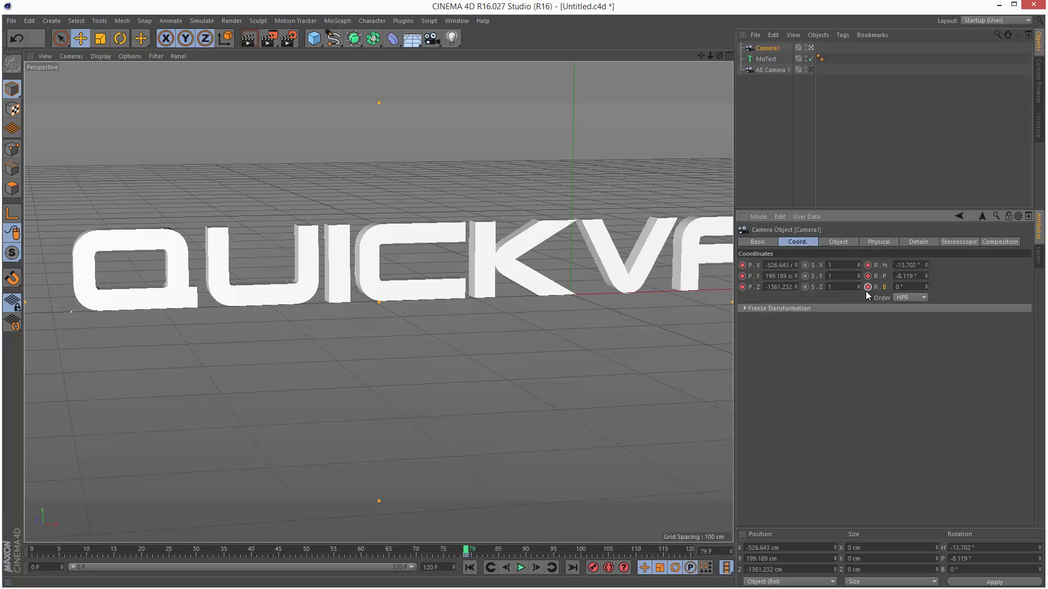
click(868, 288)
drag(467, 557, 350, 557)
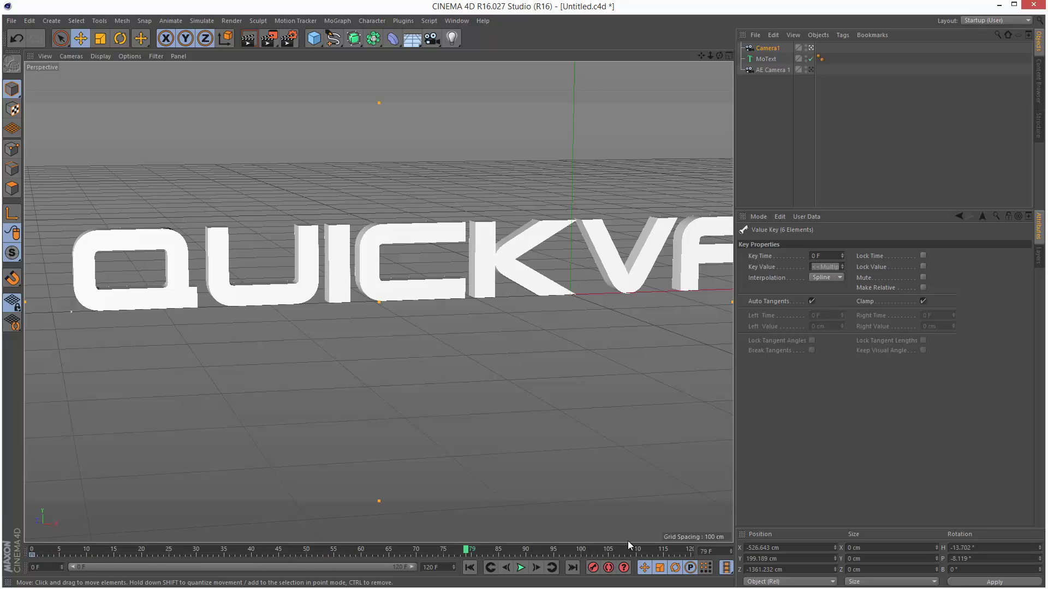
At frame 120, dolly Camera1 back toward -270, 236, -1460 cm, keyframe its position, and scrub back.
drag(634, 549, 692, 549)
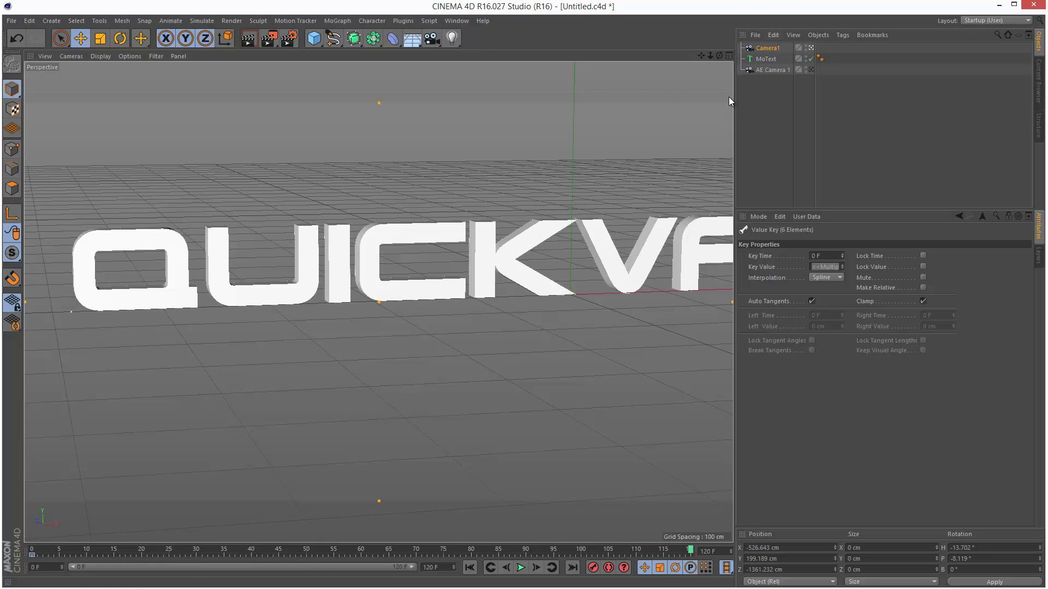
drag(520, 333, 316, 364)
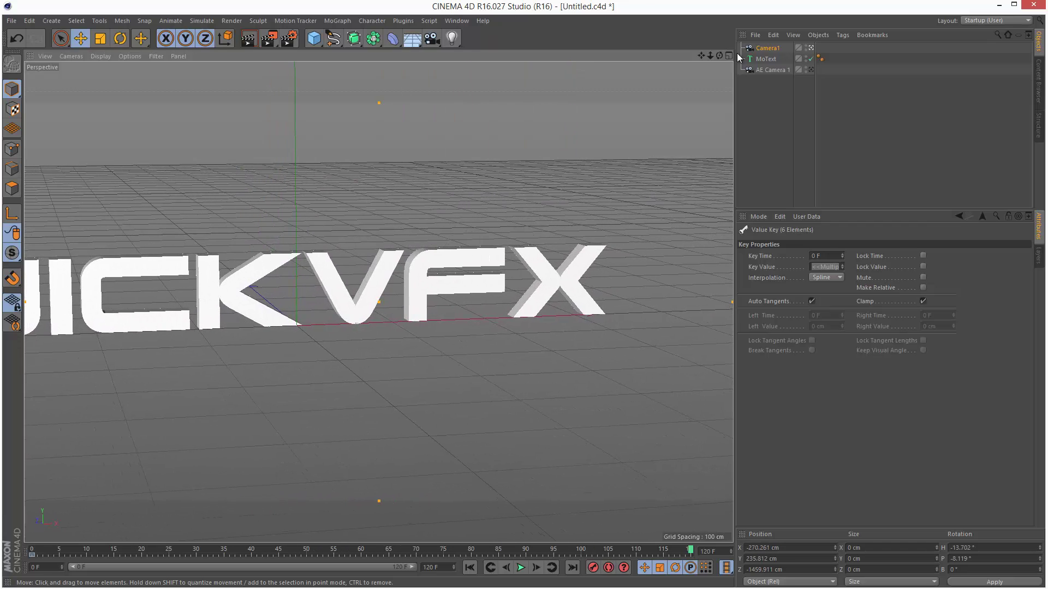
click(767, 48)
click(743, 277)
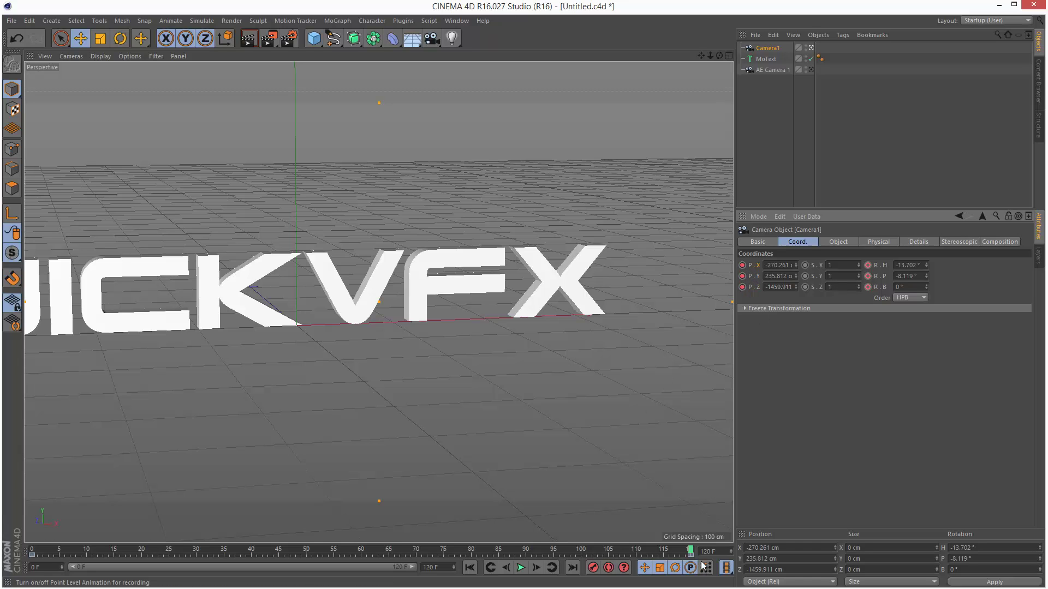
mouse_move(690, 551)
mouse_down()
mouse_move(65, 515)
mouse_move(363, 533)
mouse_move(686, 529)
mouse_move(150, 519)
mouse_move(24, 532)
mouse_up()
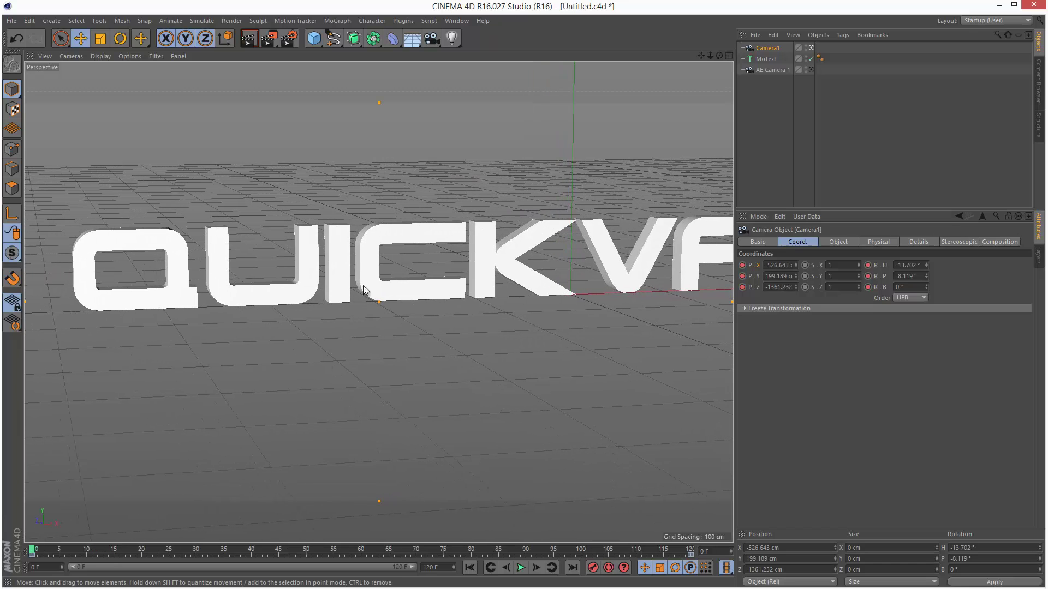
Add a new camera to the scene and name it Camera2.
click(431, 38)
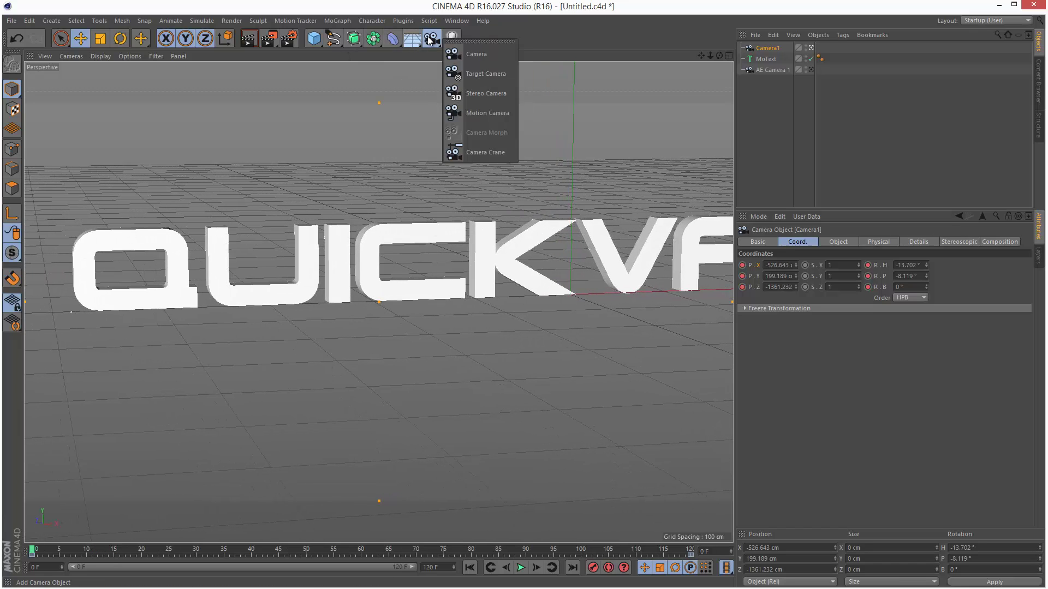
click(472, 52)
double_click(774, 48)
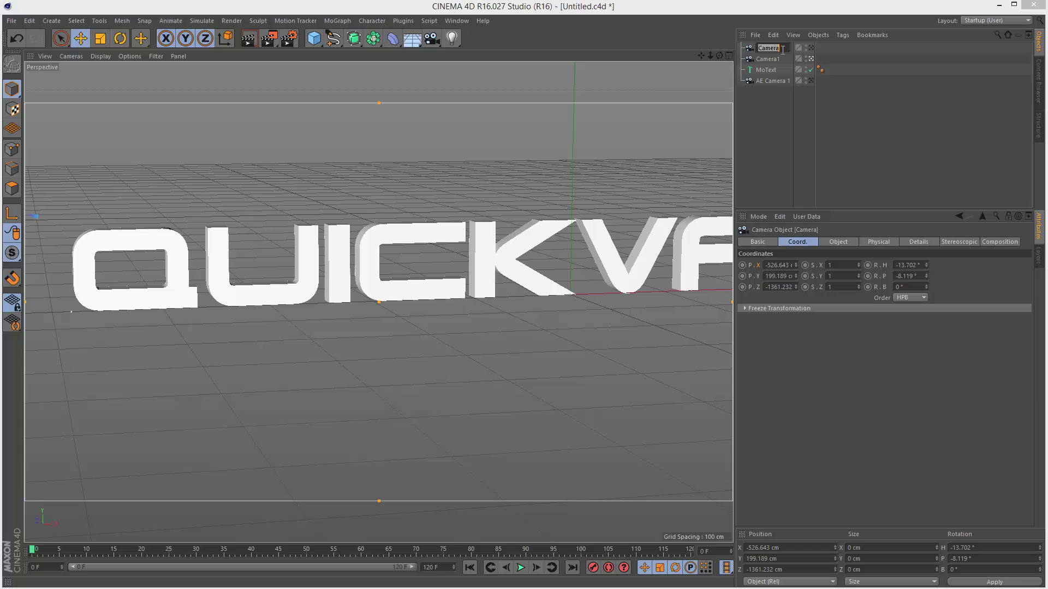
text(2)
key(Return)
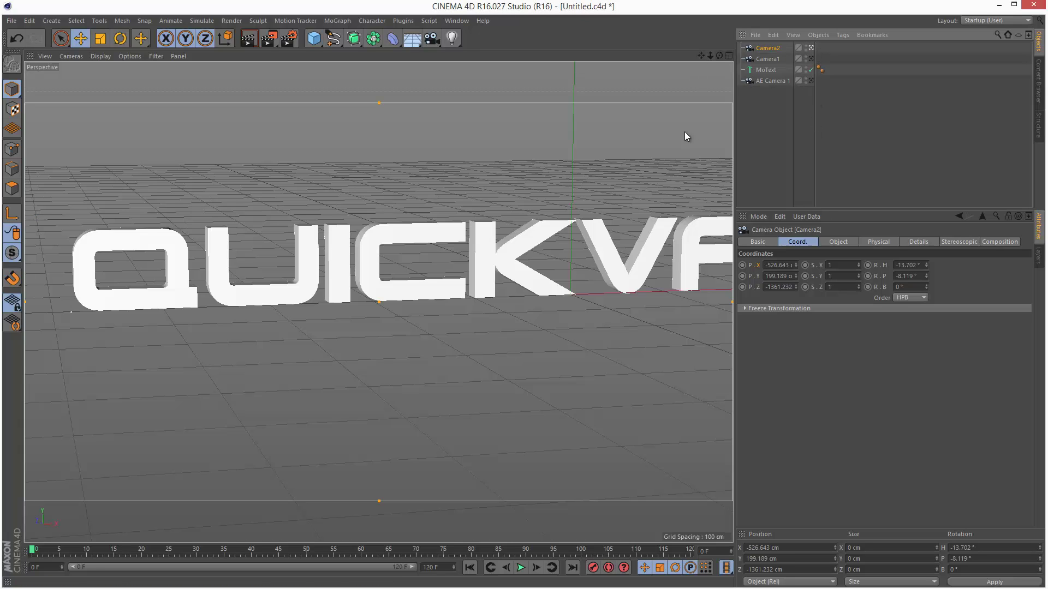
Swing Camera2 back and above the text, then keyframe its position and rotation at frame 0.
scroll(550, 314, down, 6)
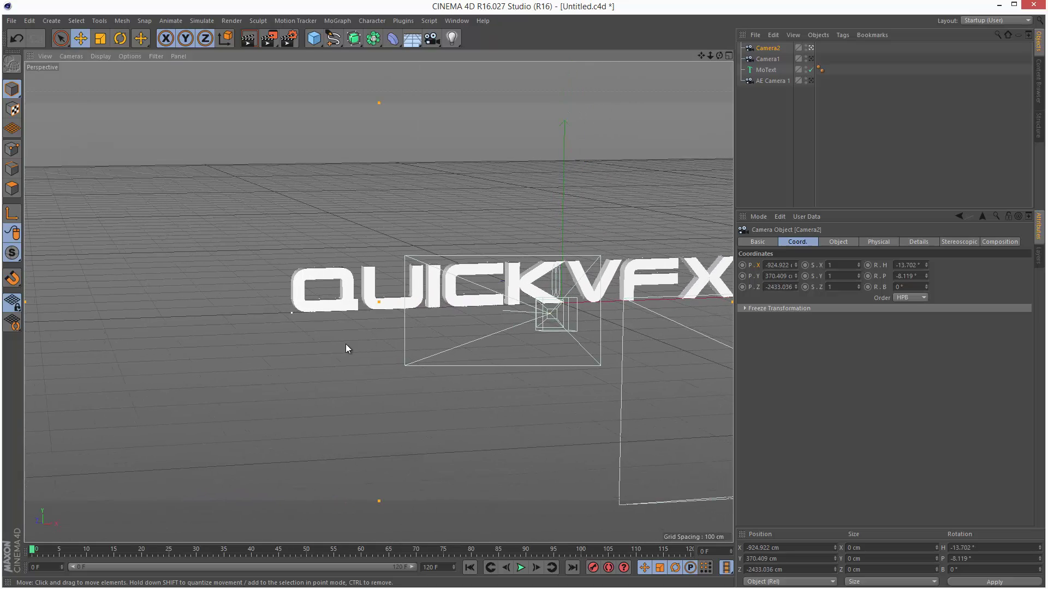
drag(335, 346, 410, 207)
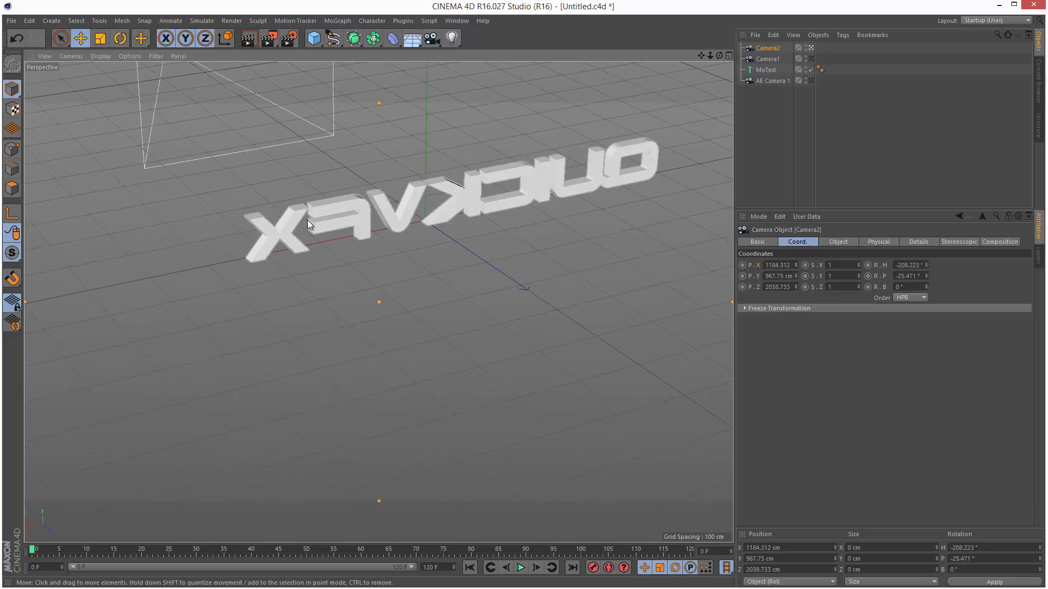
drag(394, 244, 266, 126)
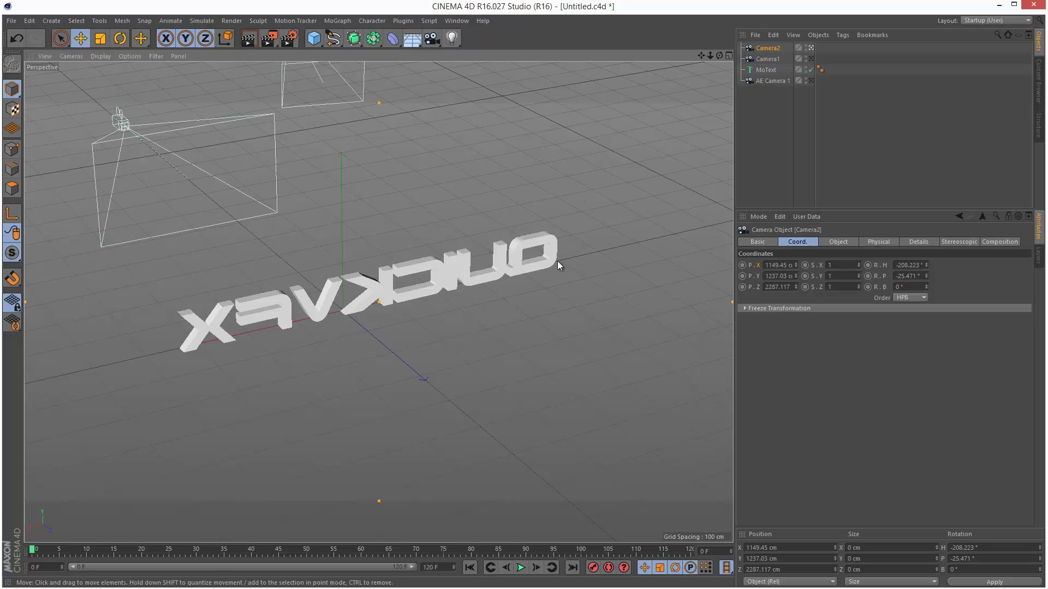
ctrl+click(742, 266)
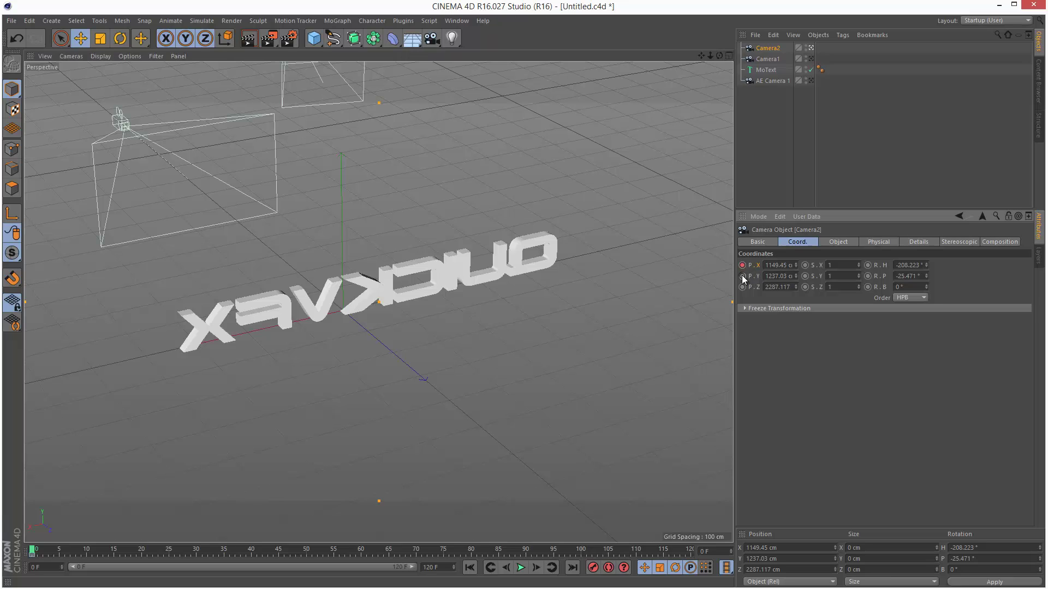
ctrl+click(867, 287)
At frame 120, orbit Camera2 to a new angle, keyframe its position and rotation, and scrub to check.
click(687, 551)
drag(441, 289, 264, 288)
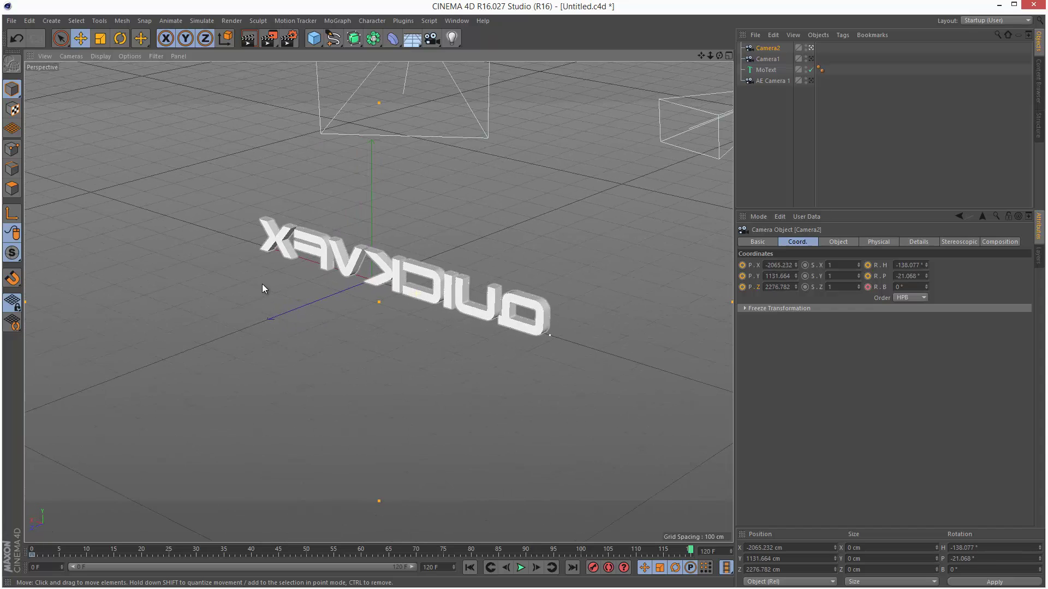
click(742, 265)
click(742, 276)
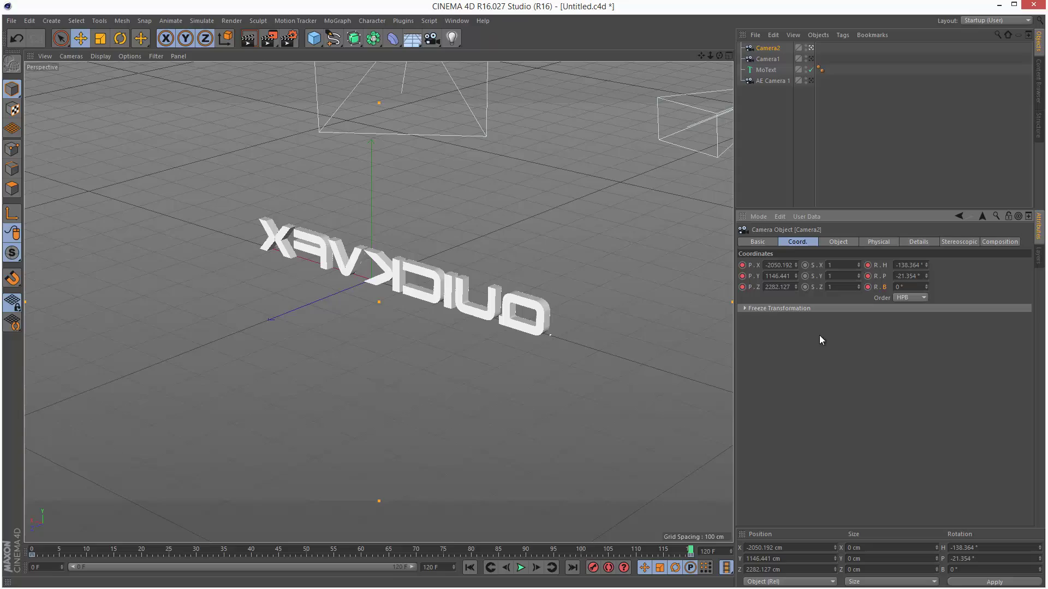
drag(691, 550, 235, 530)
drag(381, 529, 198, 507)
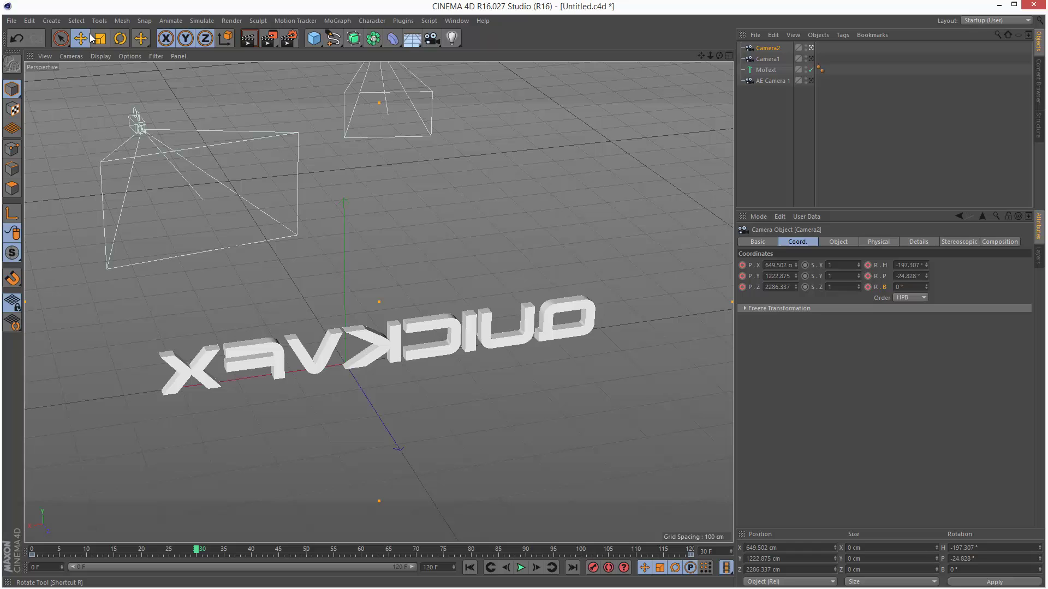
Save the Cinema 4D scene in the newer version format and minimize Cinema 4D.
click(11, 20)
click(24, 110)
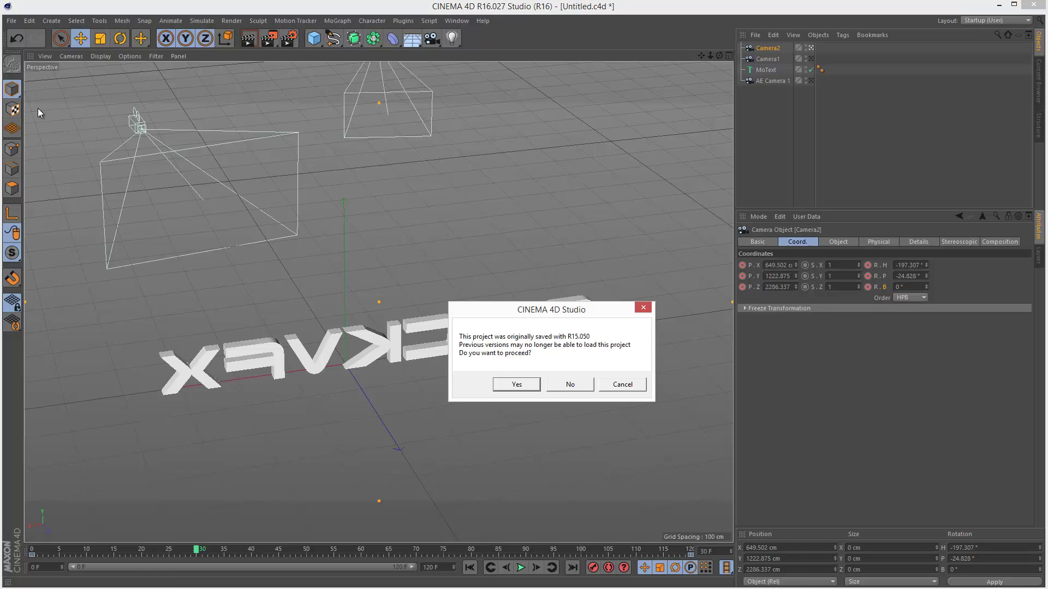
click(516, 385)
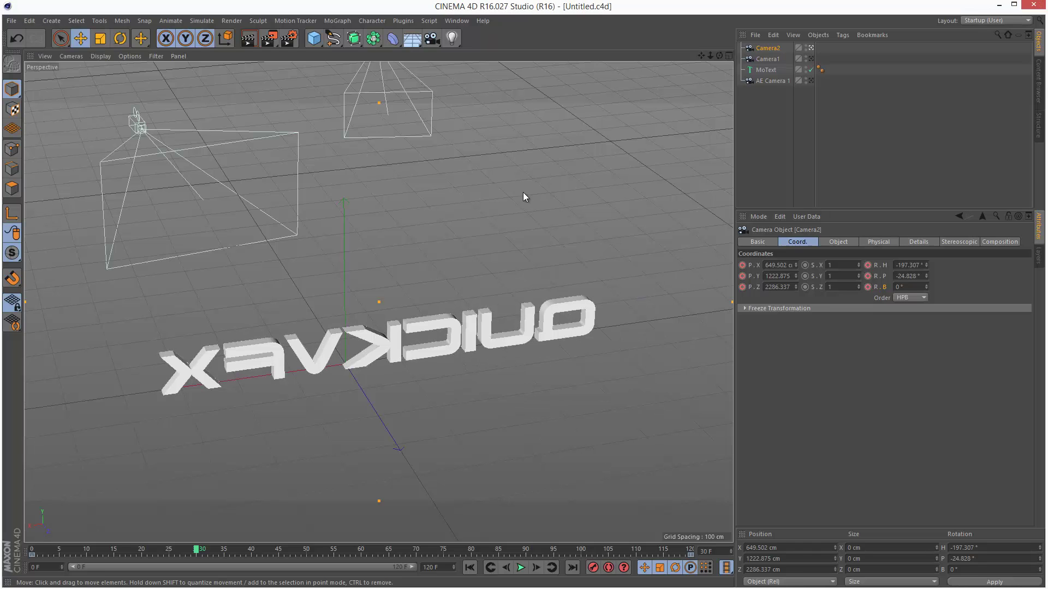
click(999, 6)
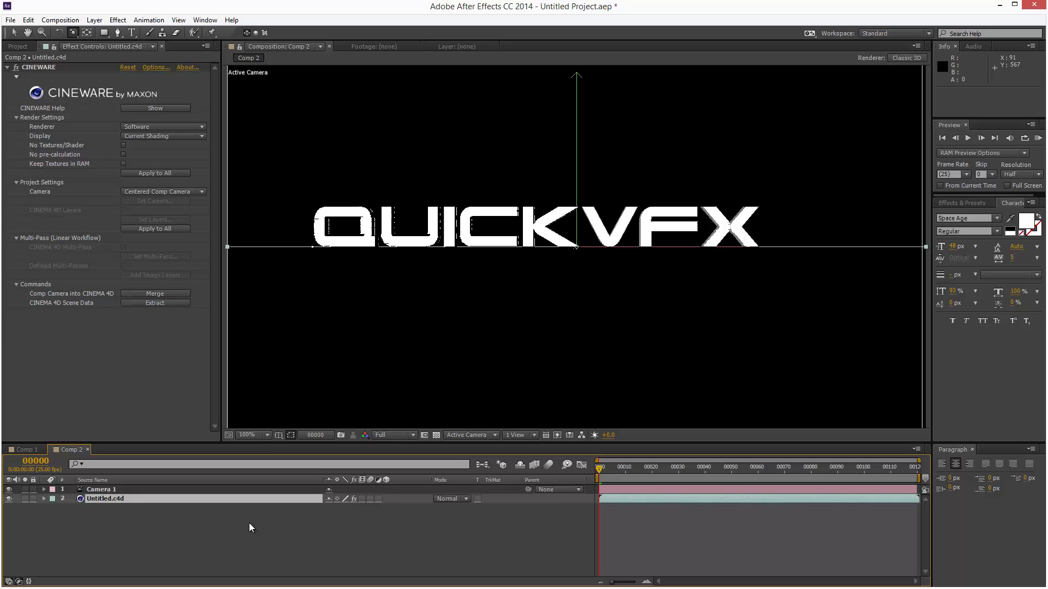
Extract the Cinema 4D cameras from Untitled.c4d into Comp 2 as Camera1 and Camera2 layers.
click(106, 499)
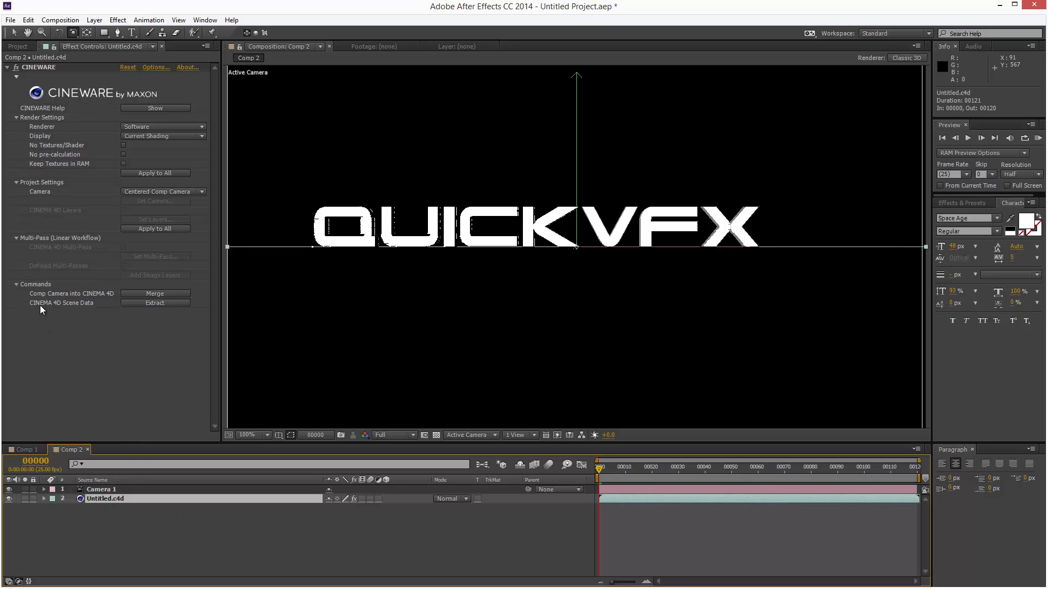
click(145, 304)
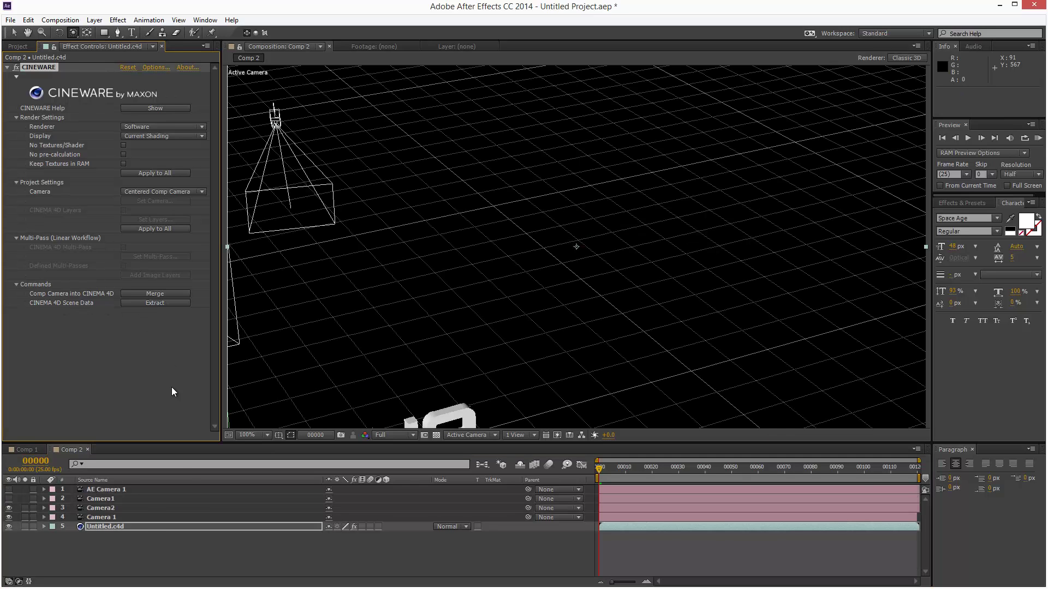
click(112, 518)
click(112, 508)
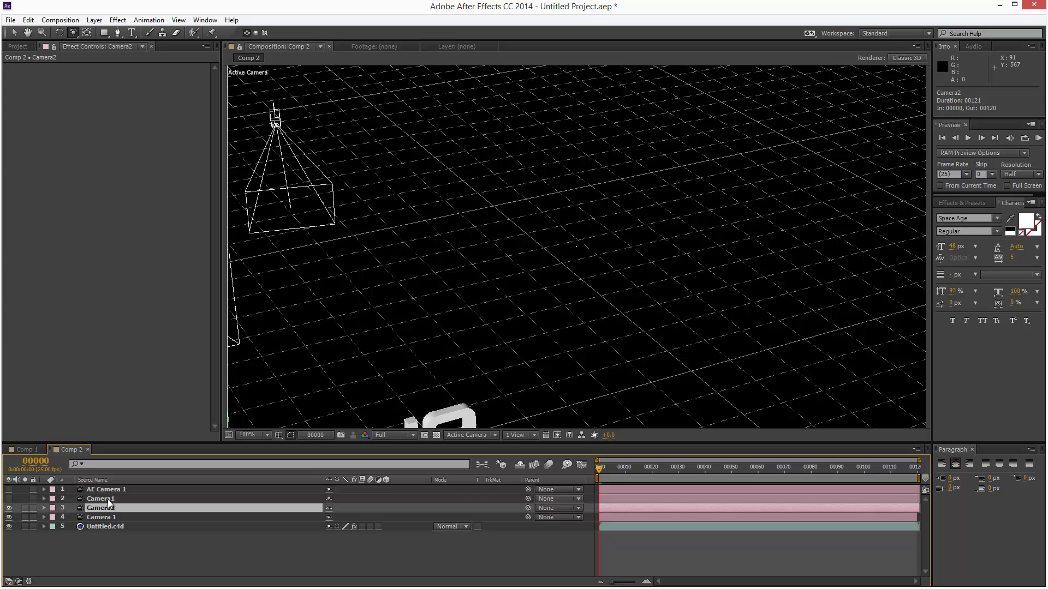
click(112, 498)
click(112, 490)
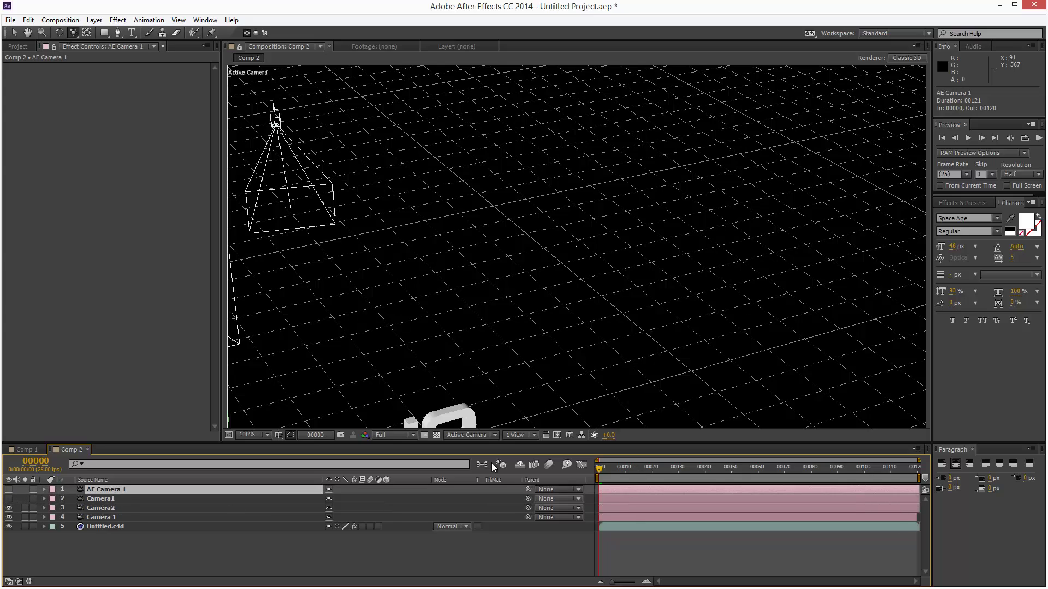
Select the Camera2 layer, zoom the viewer to 50%, and scrub the timeline to check the view.
click(101, 518)
click(112, 508)
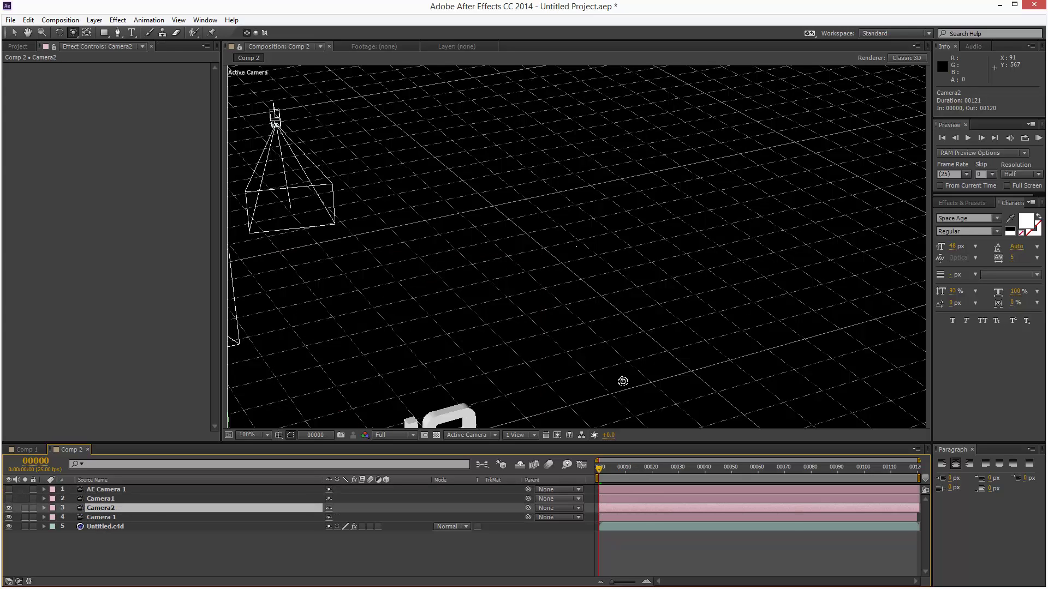
scroll(538, 356, down, 1)
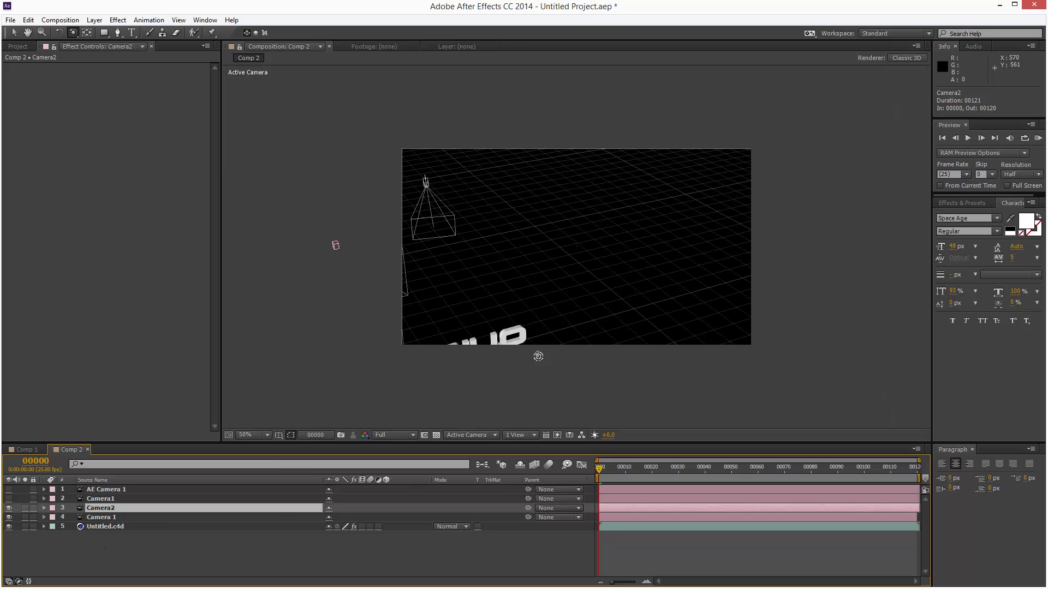
mouse_move(600, 469)
mouse_down()
mouse_move(825, 472)
mouse_move(581, 472)
mouse_up()
Set the Untitled.c4d layer's CINEWARE camera to Comp Camera.
click(130, 528)
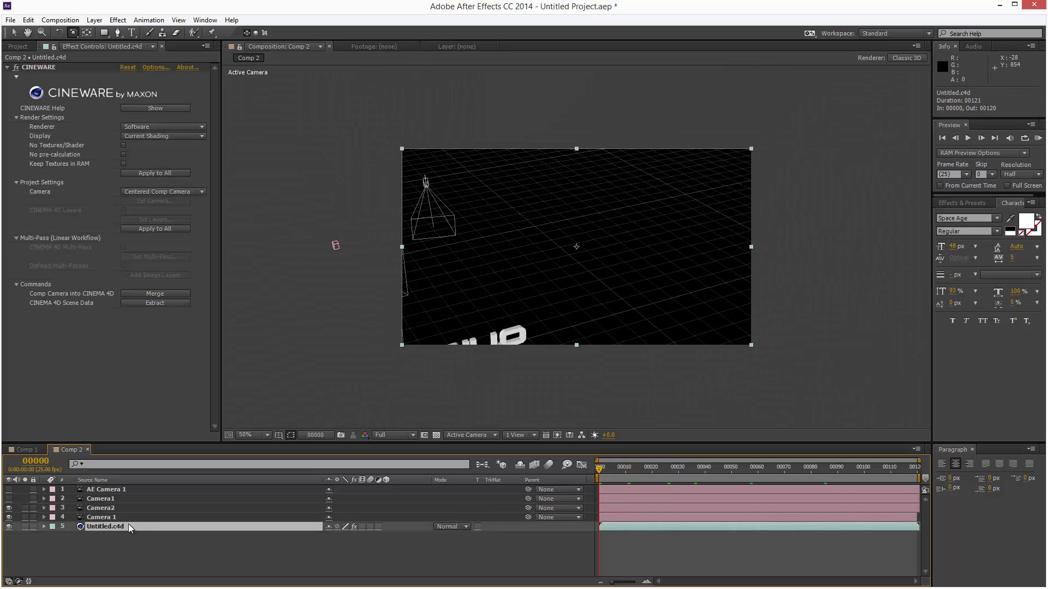
click(156, 192)
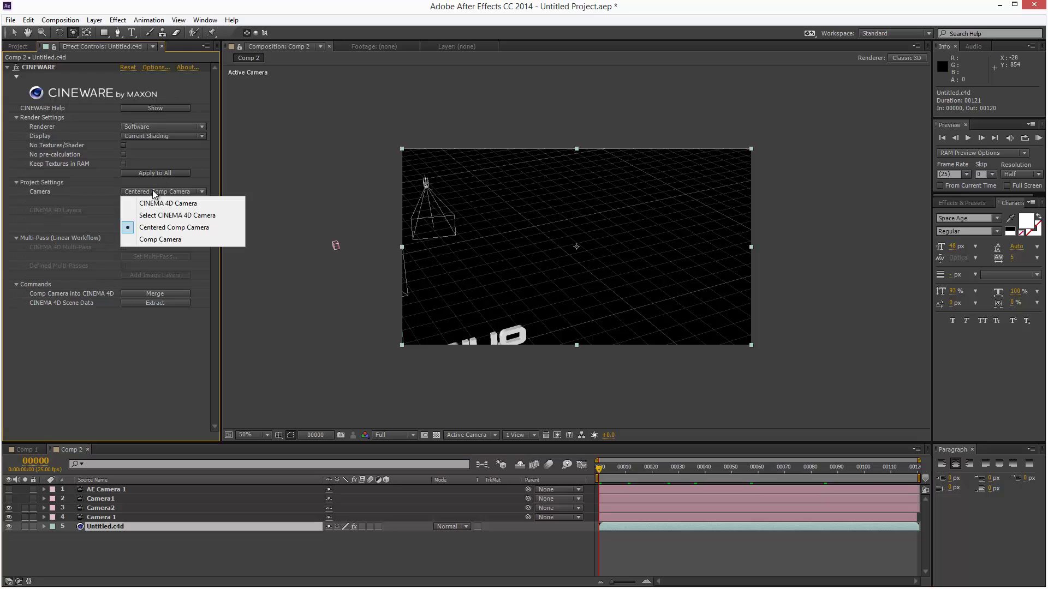
click(164, 240)
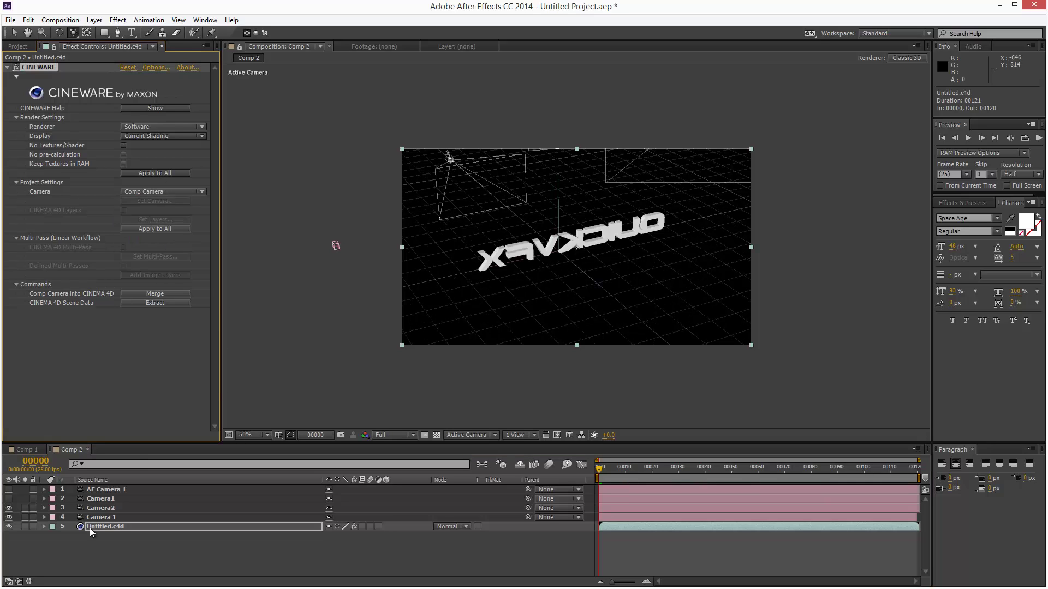
Toggle Camera2's eye switch, select the leftover Camera 1 layer, and scrub through the frames.
click(101, 508)
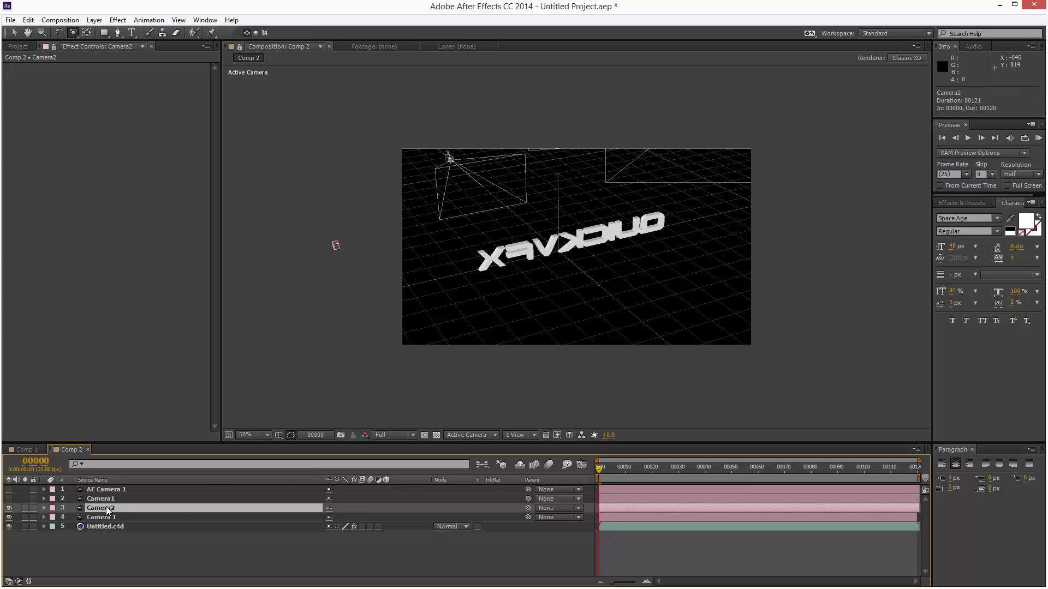
mouse_move(604, 470)
mouse_down()
mouse_move(809, 476)
mouse_move(632, 480)
mouse_move(853, 478)
mouse_move(610, 479)
mouse_up()
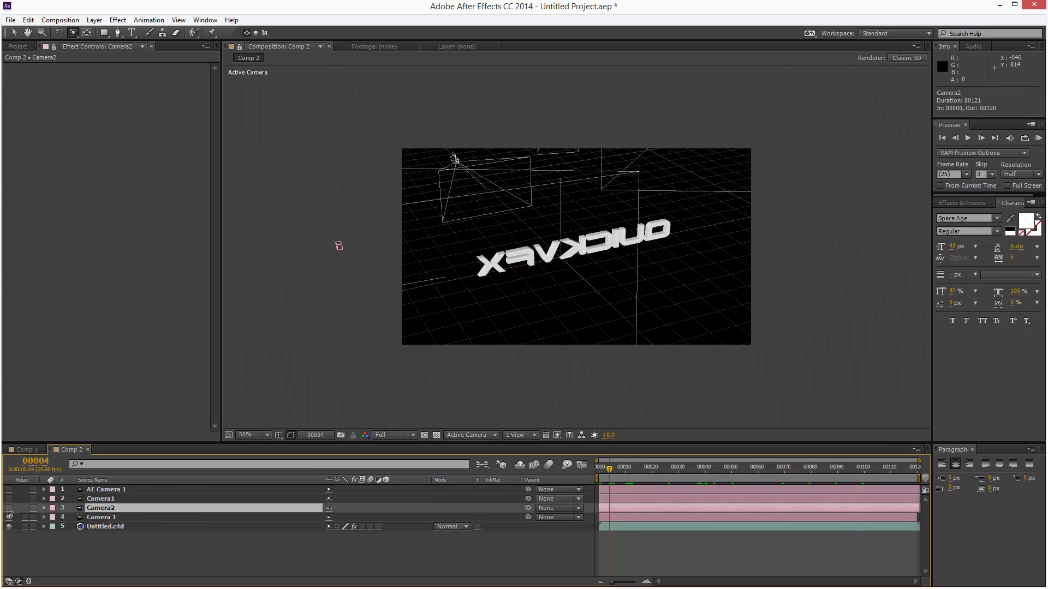
click(9, 508)
click(140, 519)
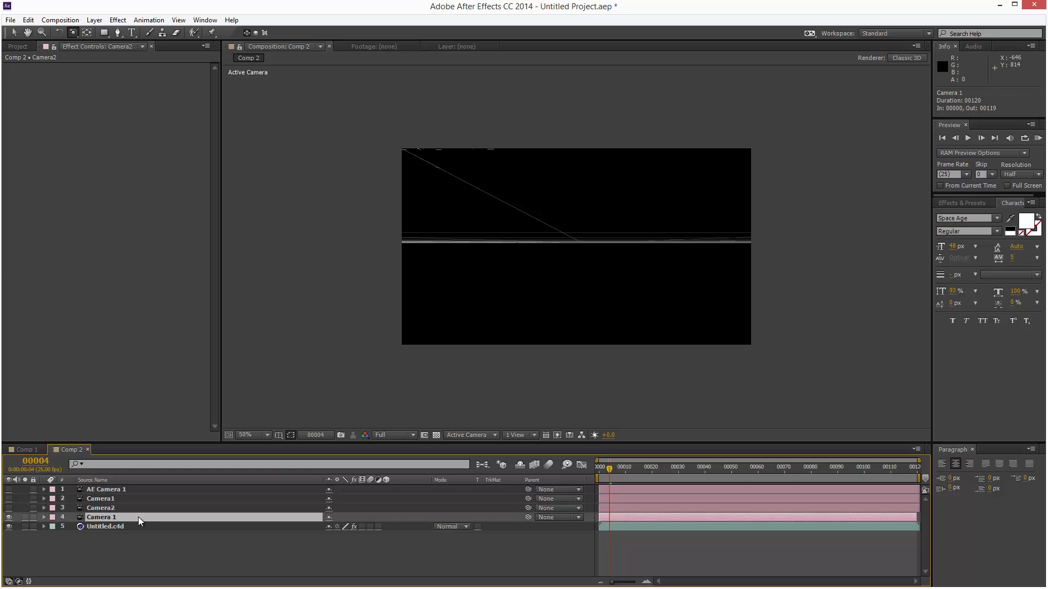
drag(605, 475, 753, 476)
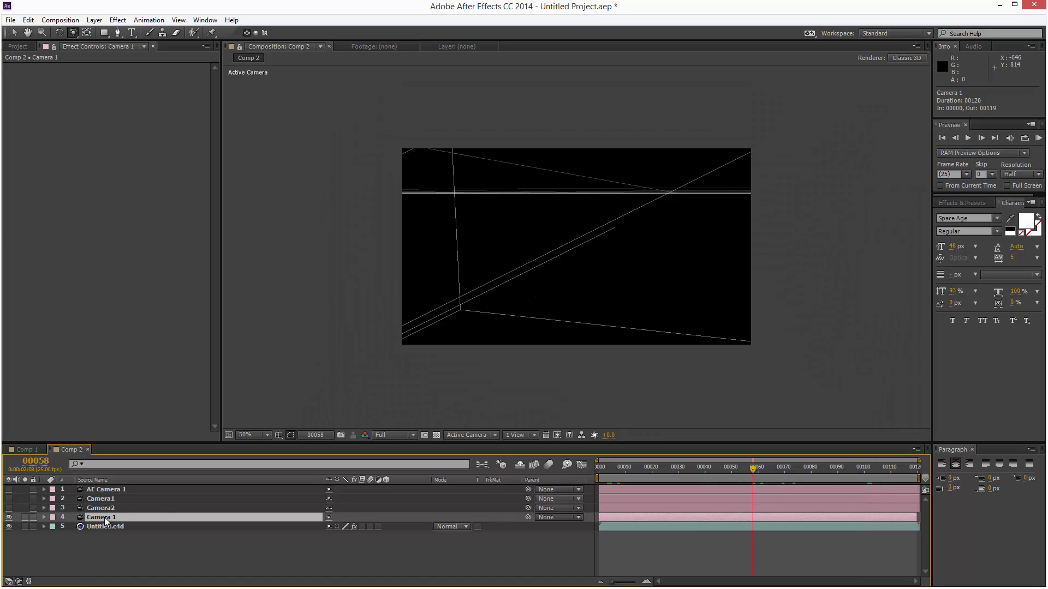
Delete the Camera 1 layer, switch Camera1 and AE Camera 1 on, and scrub to frame 65.
key(Delete)
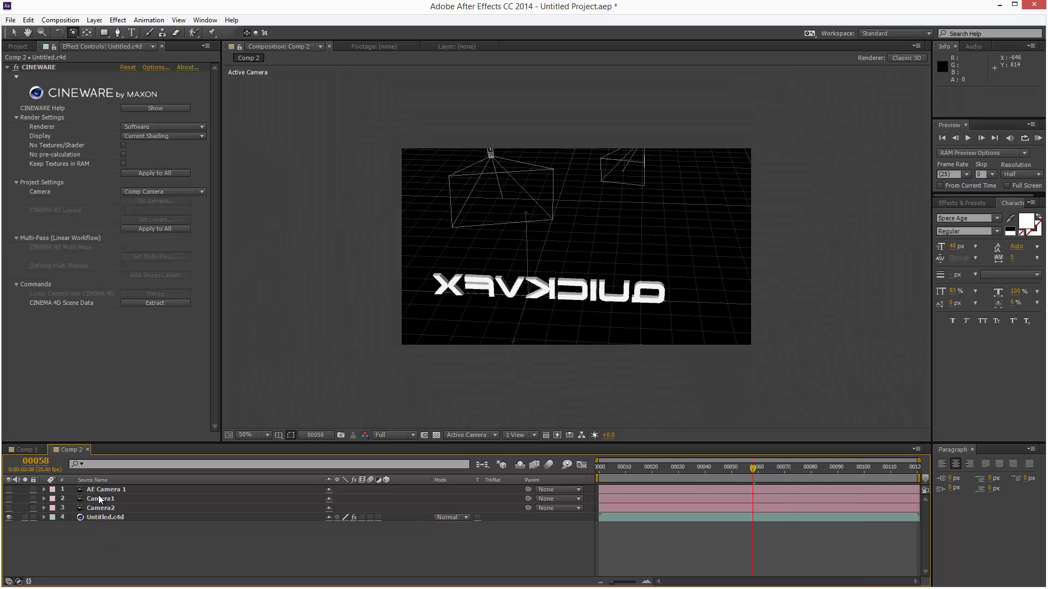
click(8, 499)
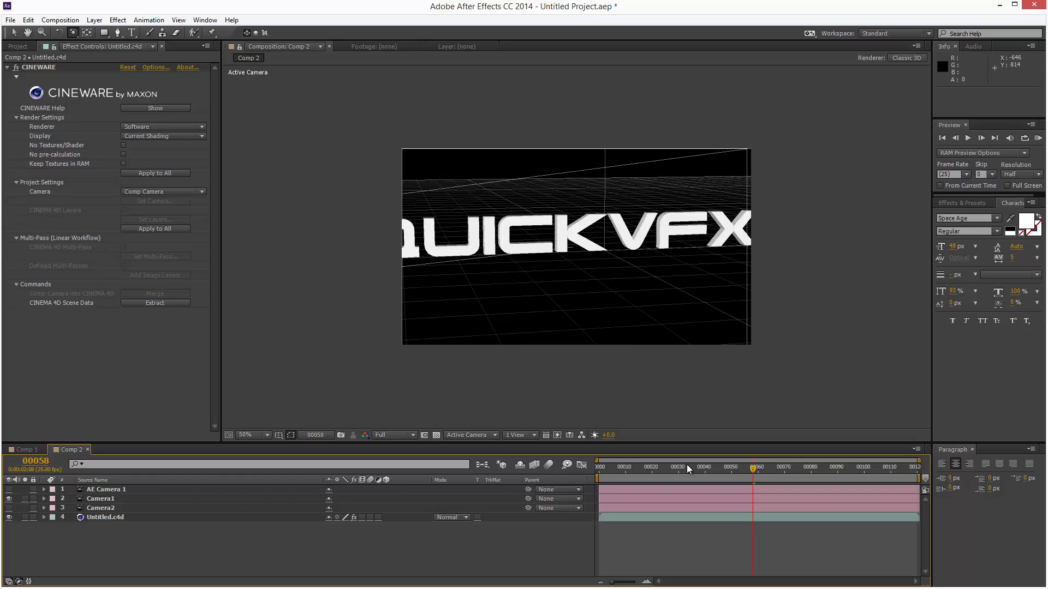
drag(601, 470, 60, 473)
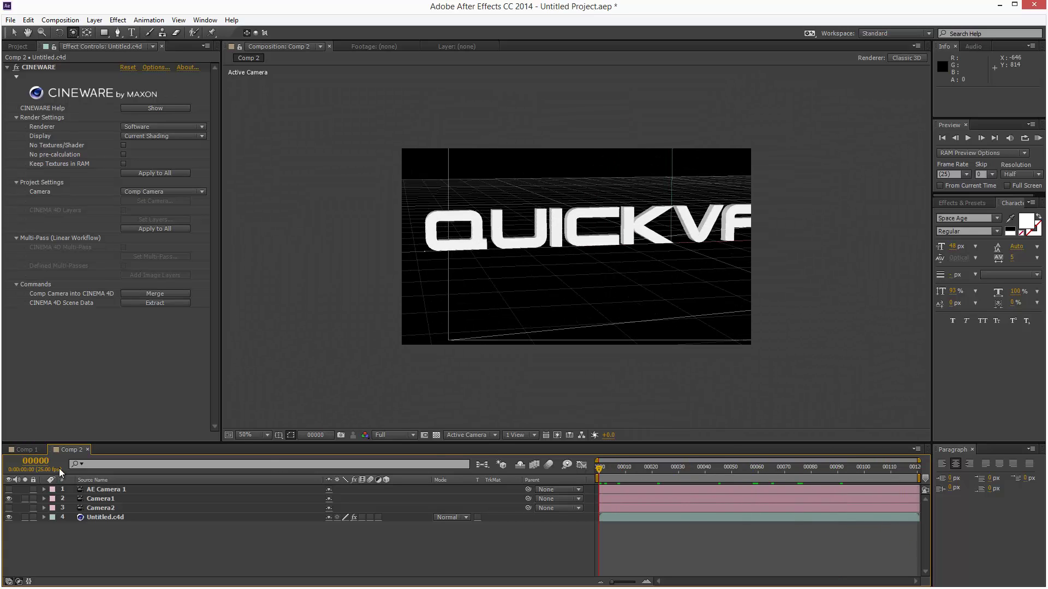
click(10, 497)
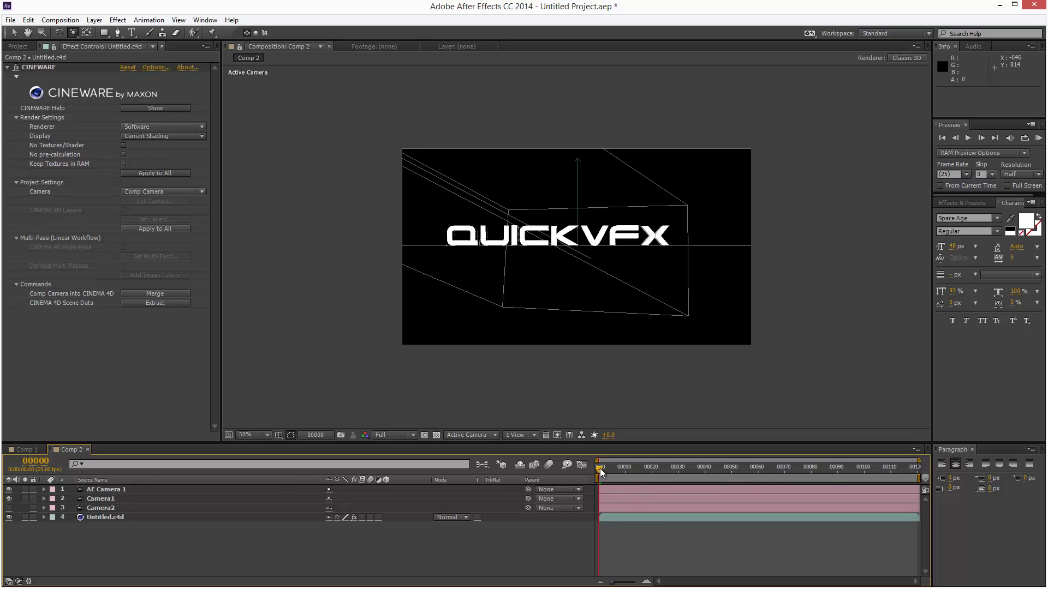
drag(600, 471, 772, 483)
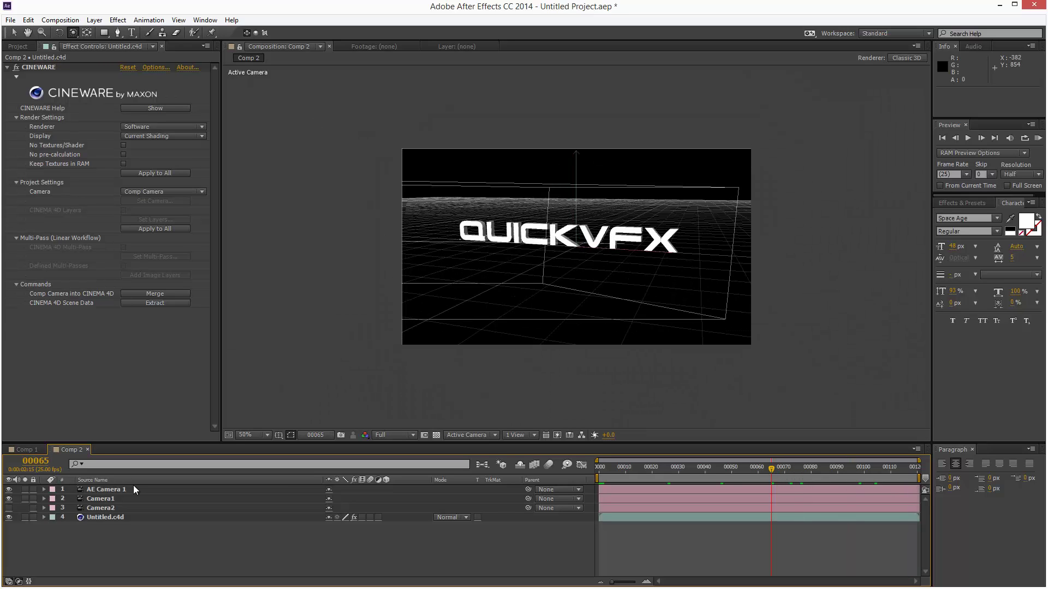
Enable Camera2, end AE Camera 1 at frame 21, and start Camera1 at frame 44.
click(9, 508)
click(655, 483)
click(657, 491)
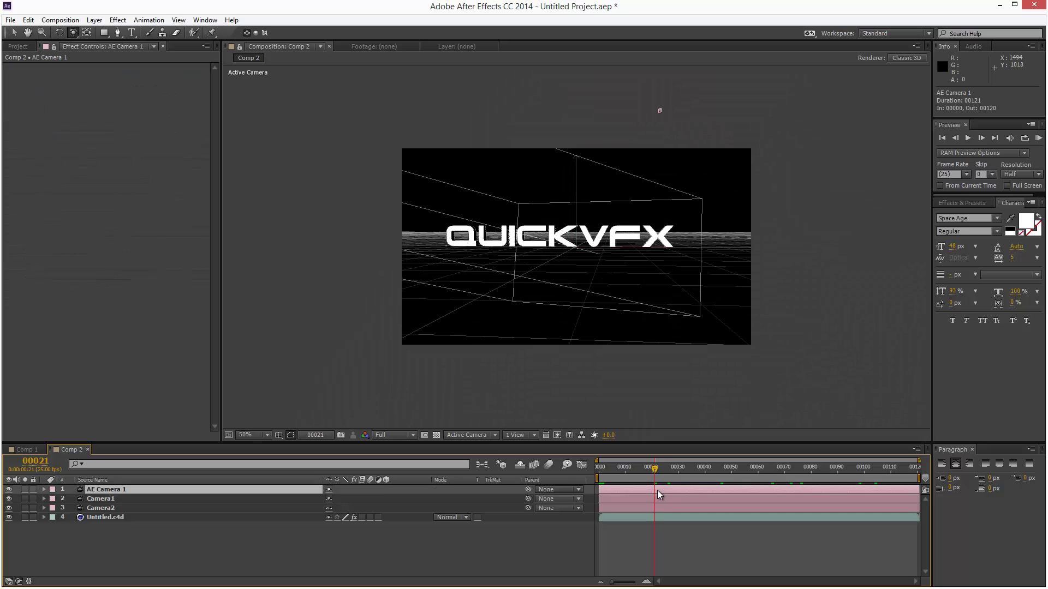
key(alt+bracketright)
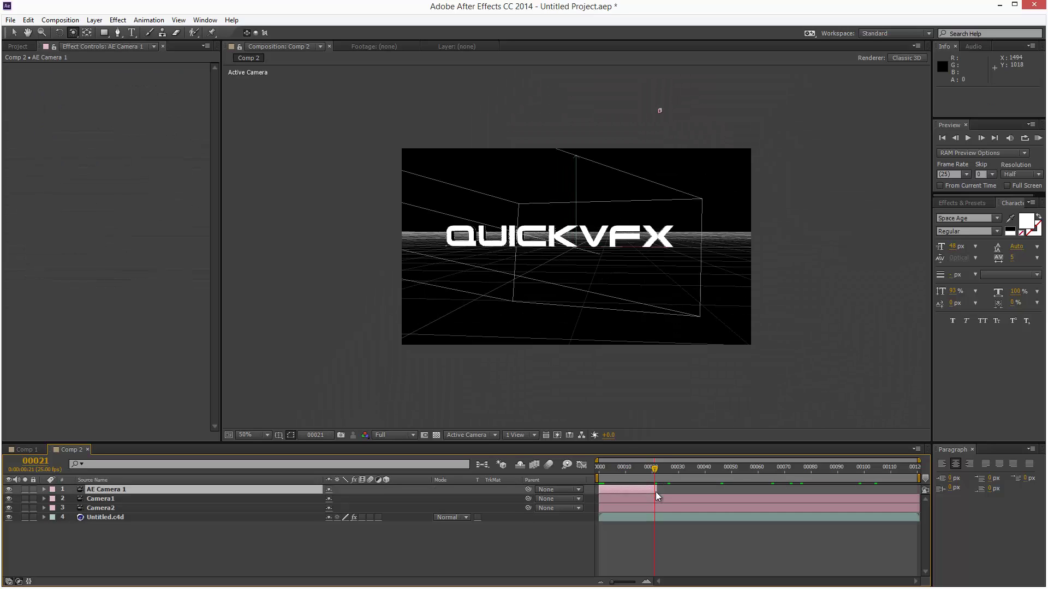
drag(663, 473, 716, 473)
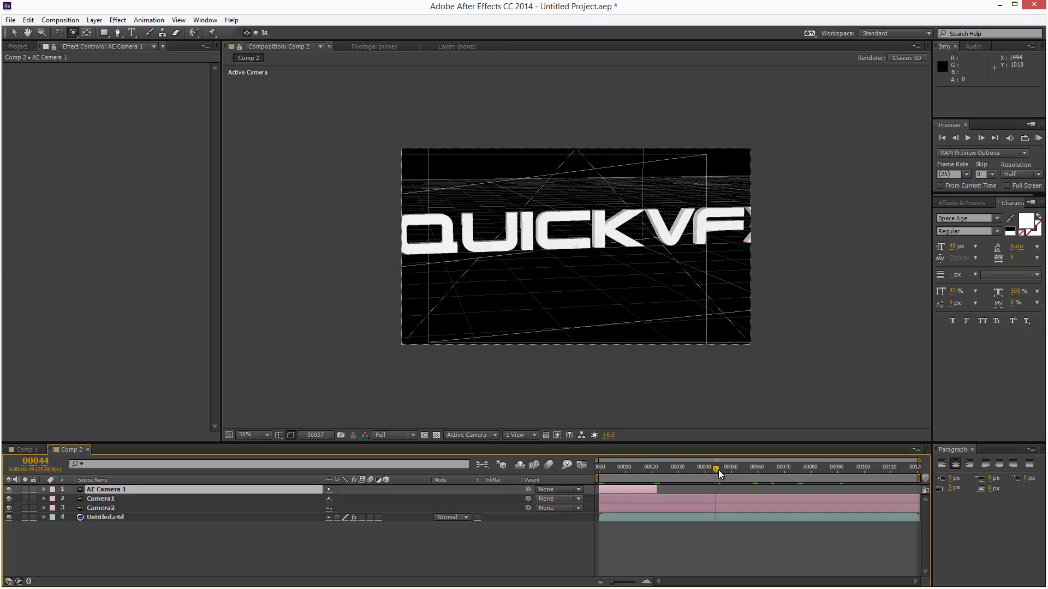
click(713, 499)
key(alt+bracketleft)
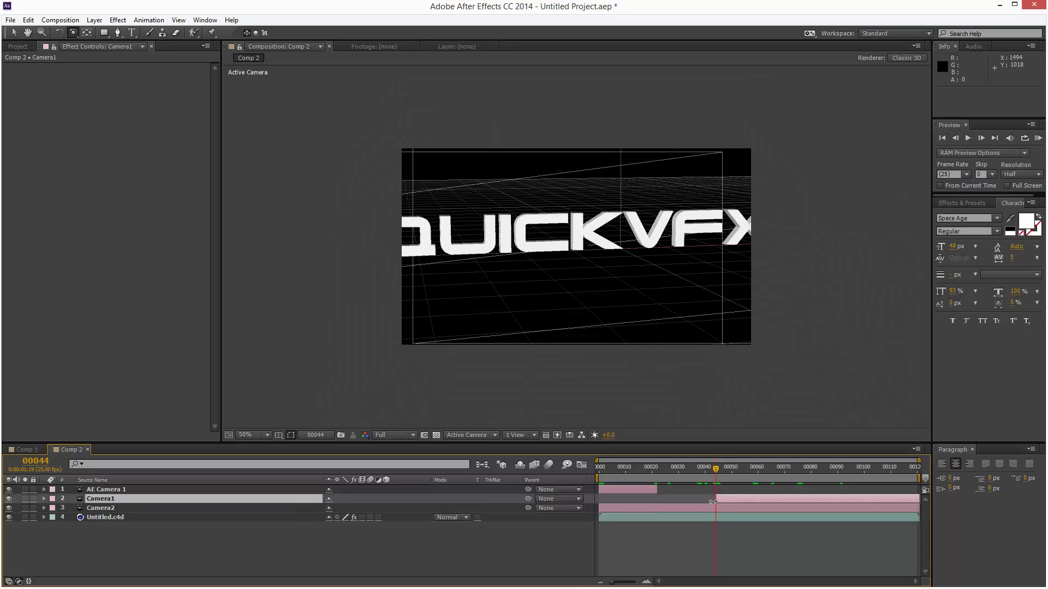
drag(647, 476, 703, 473)
Slide Camera1 to start at frame 22, right after AE Camera 1, and end it at frame 64.
click(175, 489)
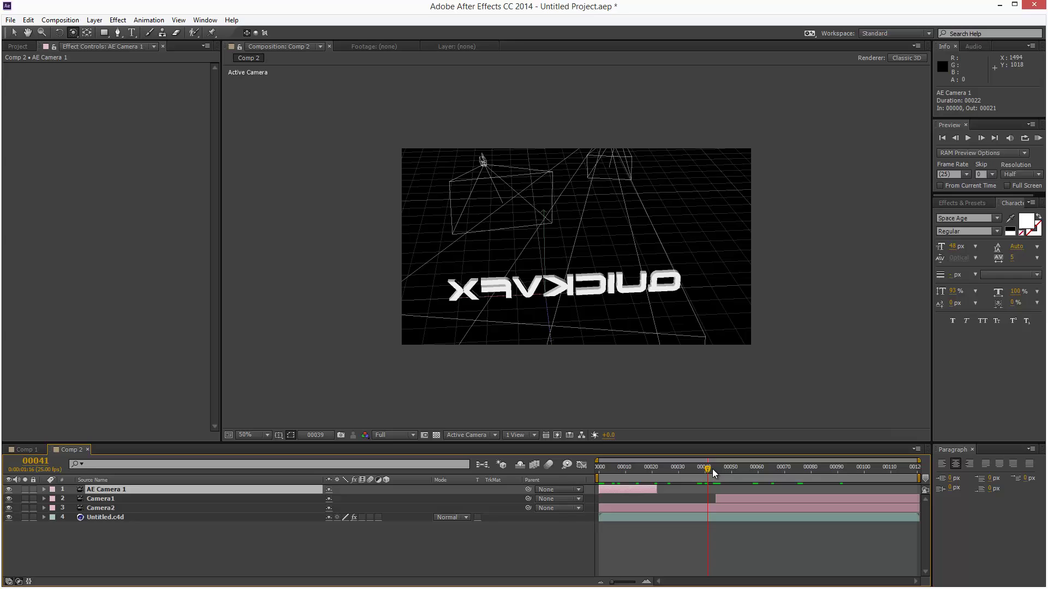
drag(713, 469, 613, 487)
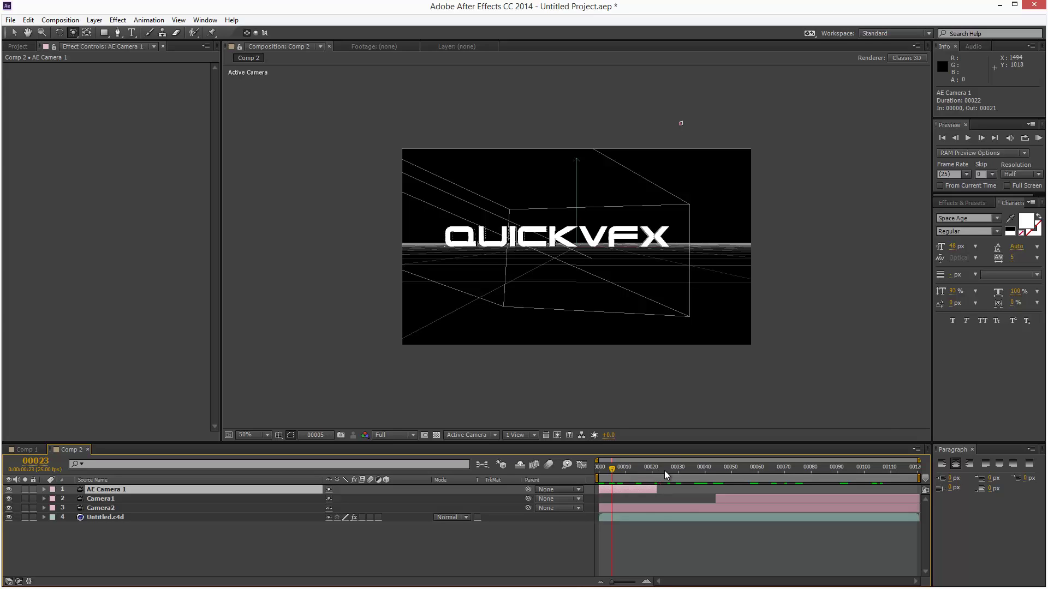
drag(663, 471, 658, 500)
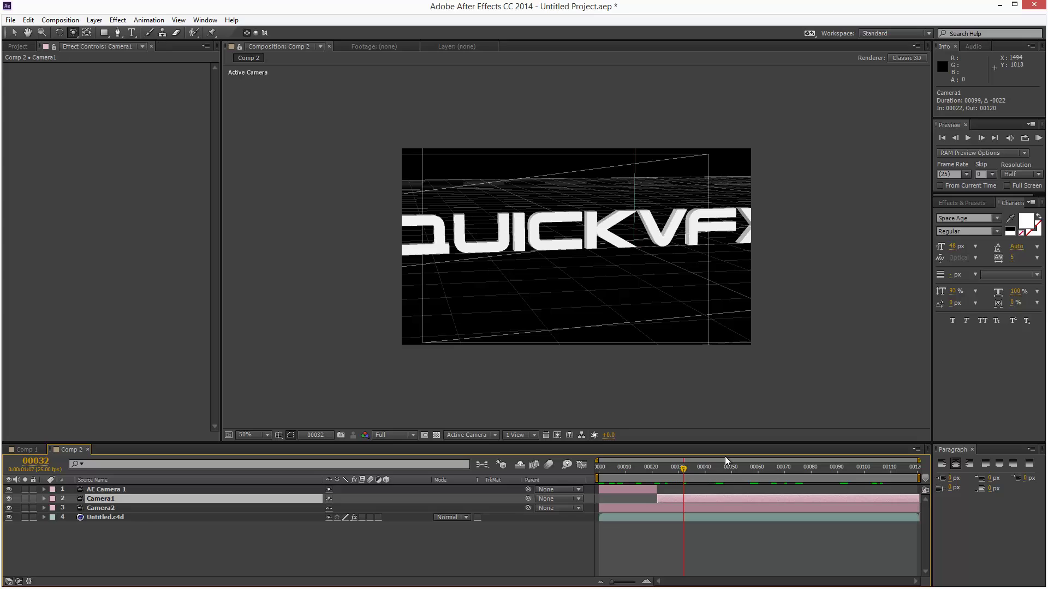
click(737, 467)
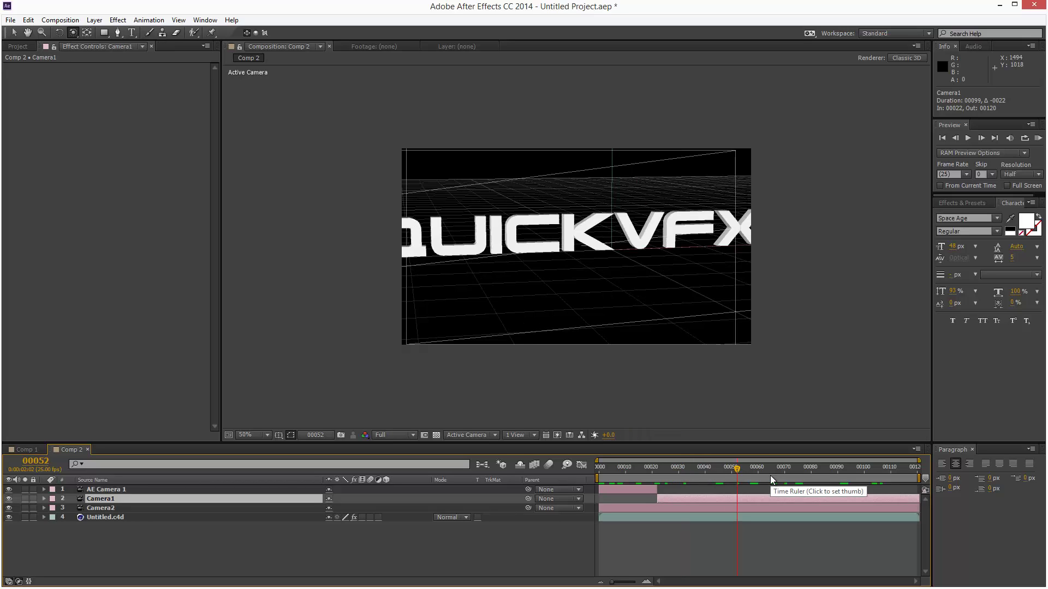
key(alt+])
key(Page_Down)
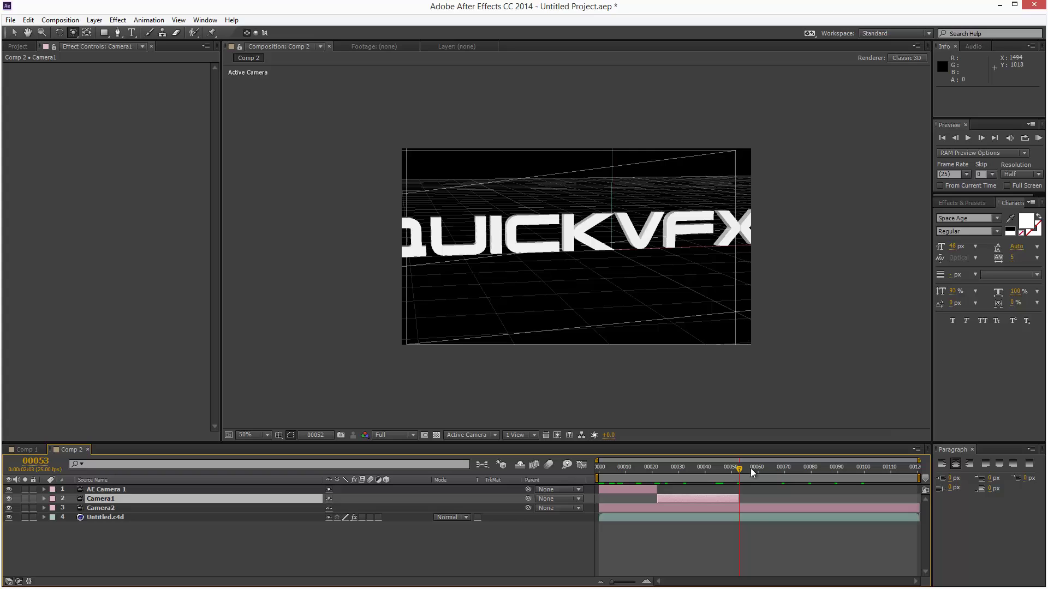
drag(751, 468, 768, 467)
drag(739, 499, 805, 500)
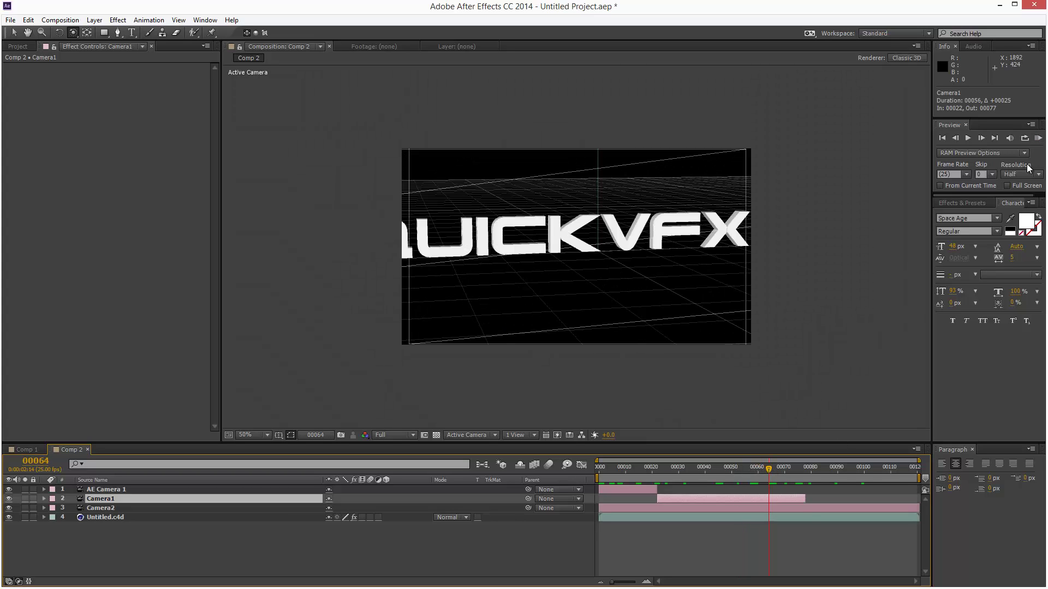
Run a RAM preview of Comp 2's 120-frame sequence of camera cuts.
click(1038, 139)
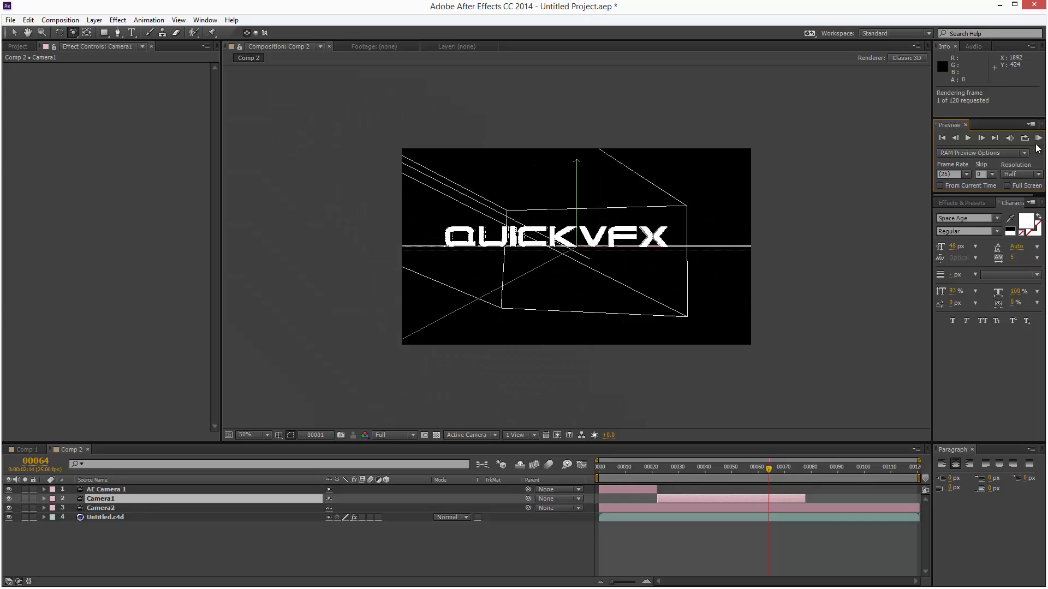